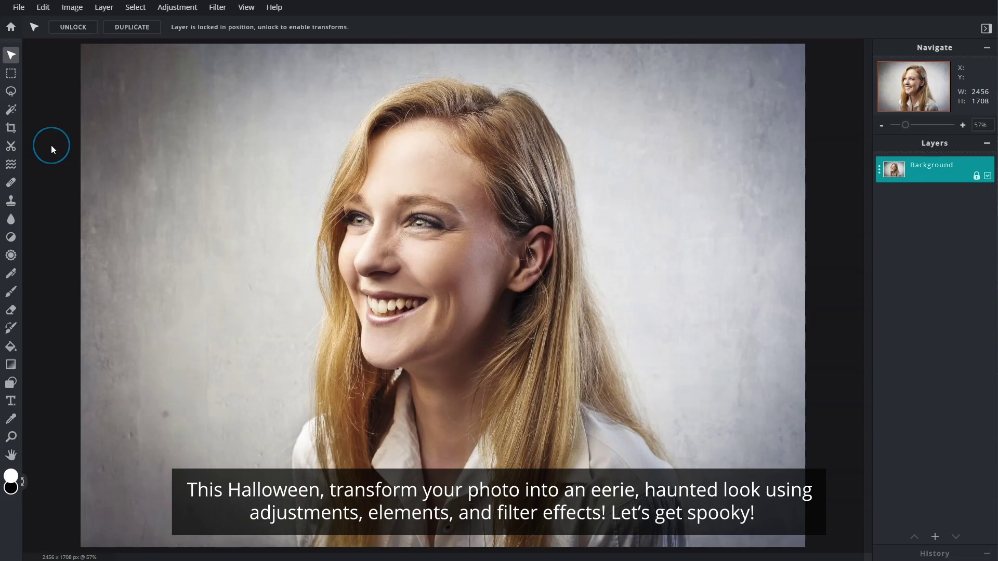
# Auto-cut the woman from her grey backdrop and extract the mask as a Cutout layer.
pyautogui.click(13, 148)
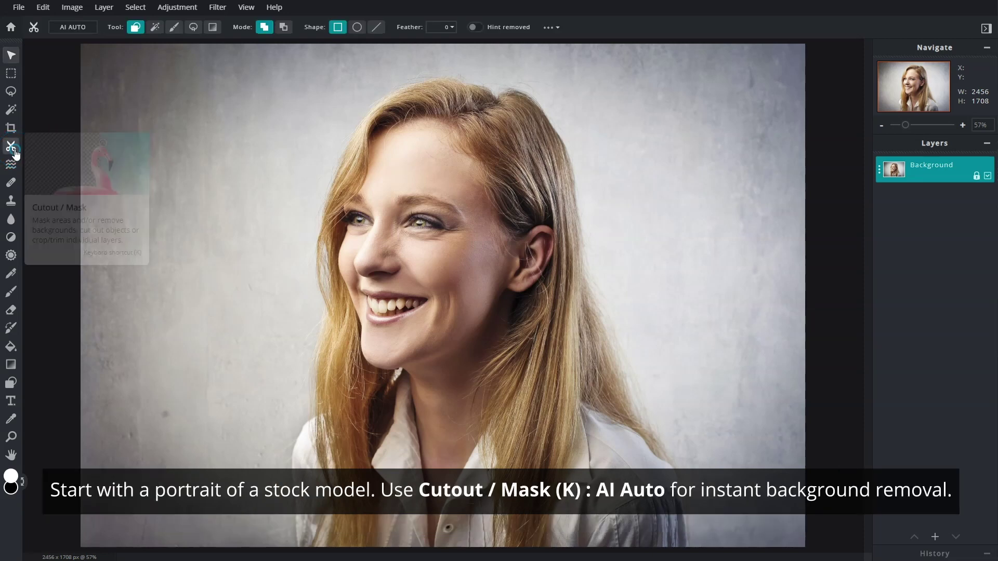
pyautogui.click(92, 34)
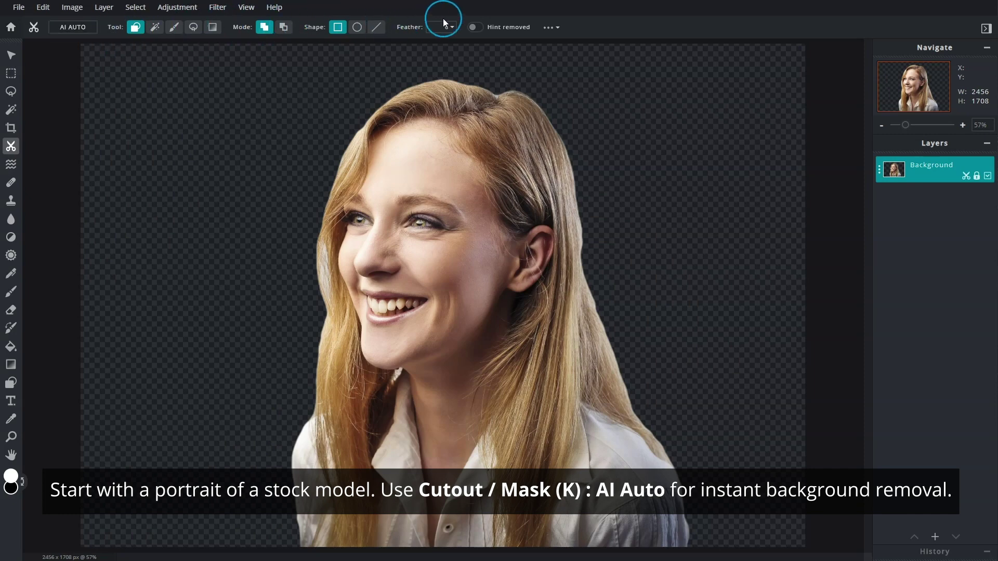
pyautogui.click(549, 27)
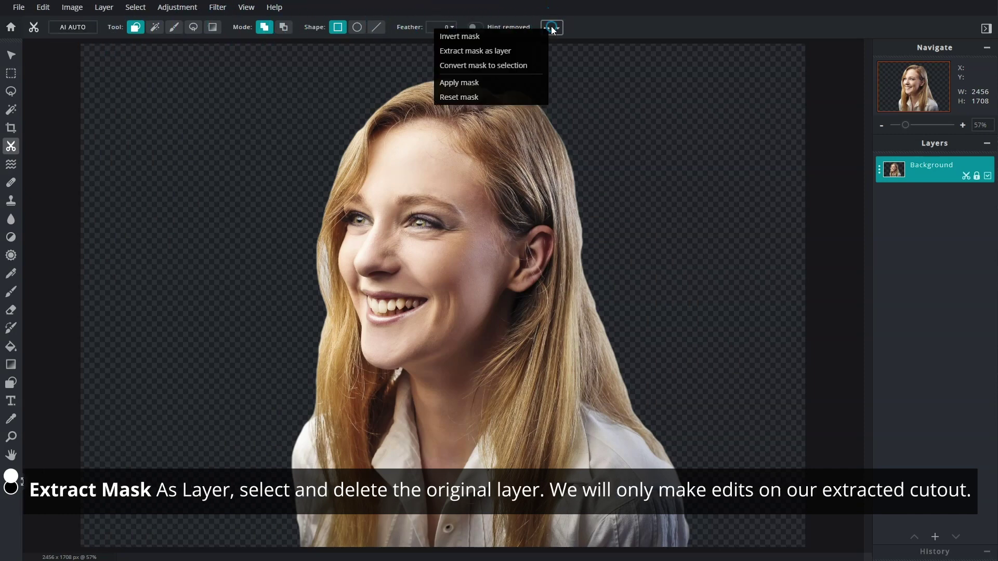
pyautogui.click(537, 49)
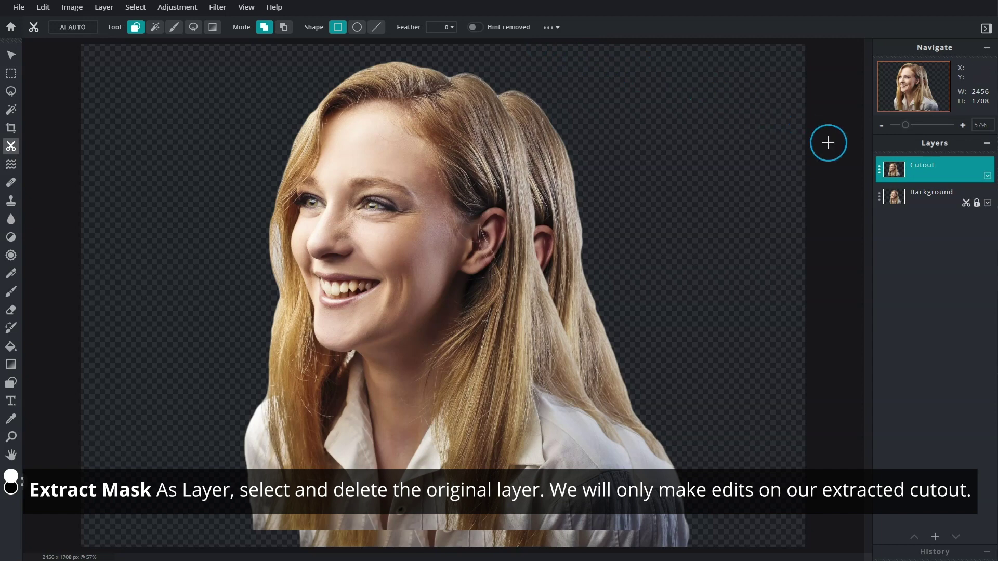
# Delete the original Background layer, leaving the Cutout layer selected.
pyautogui.click(913, 193)
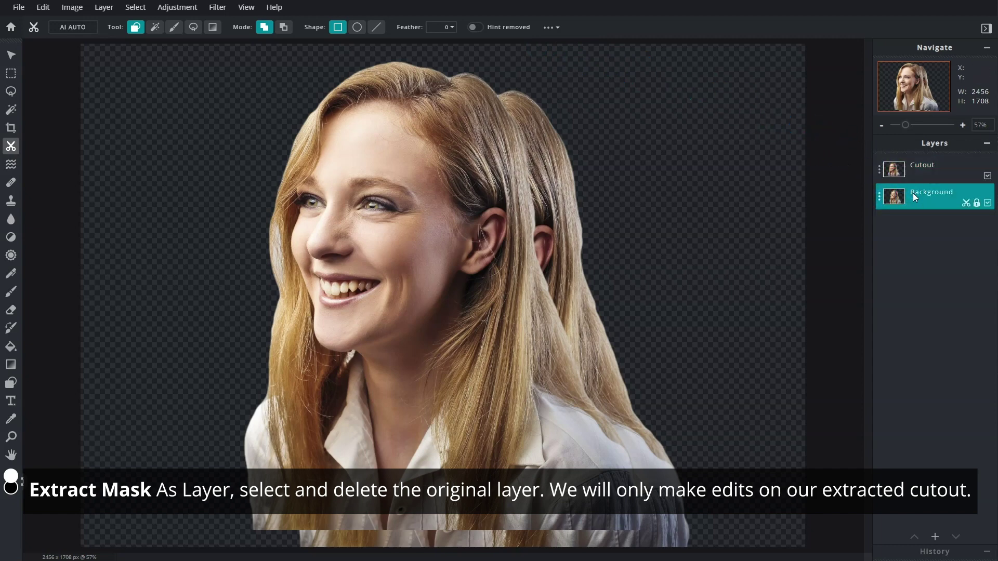
pyautogui.press('Delete')
pyautogui.click(916, 166)
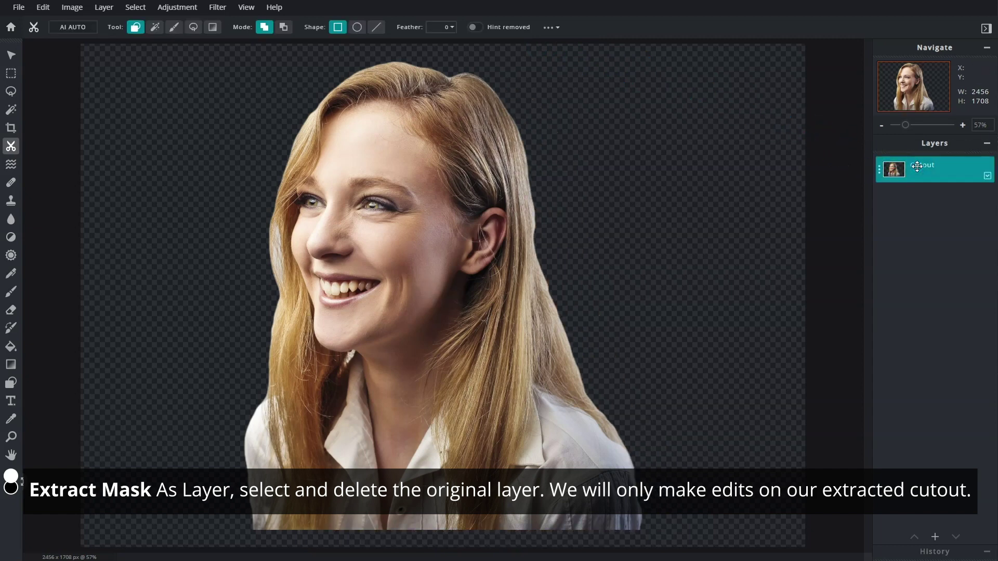
pyautogui.press('v')
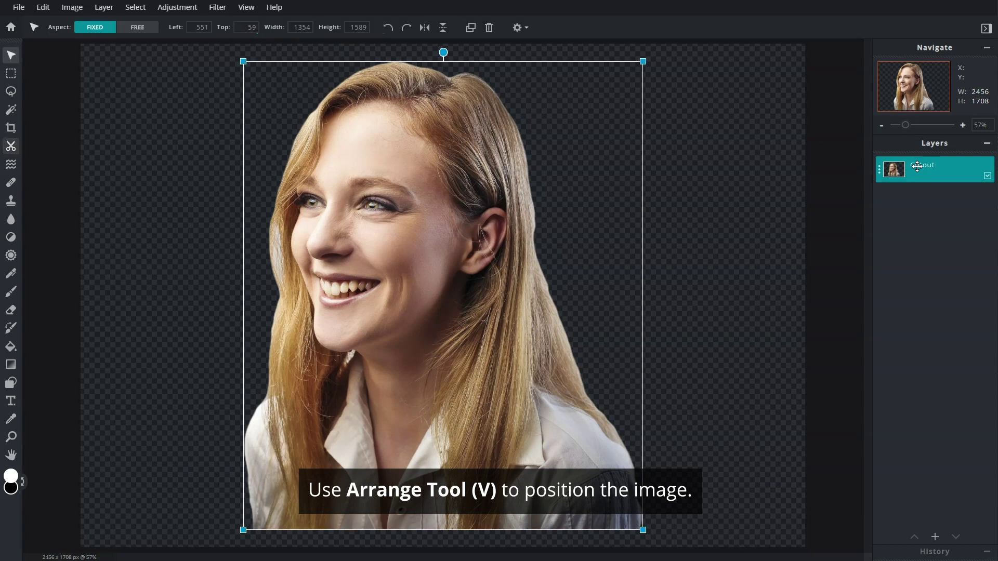
# Drag the Cutout layer down until its Top value reads 119.
pyautogui.moveTo(452, 229); pyautogui.dragTo(453, 247)
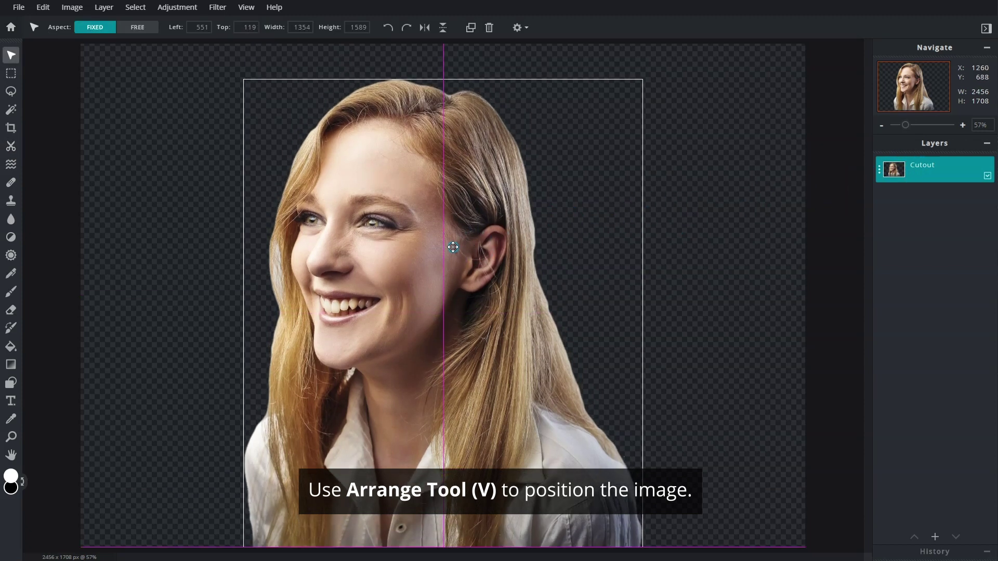
pyautogui.moveTo(453, 247); pyautogui.dragTo(453, 247)
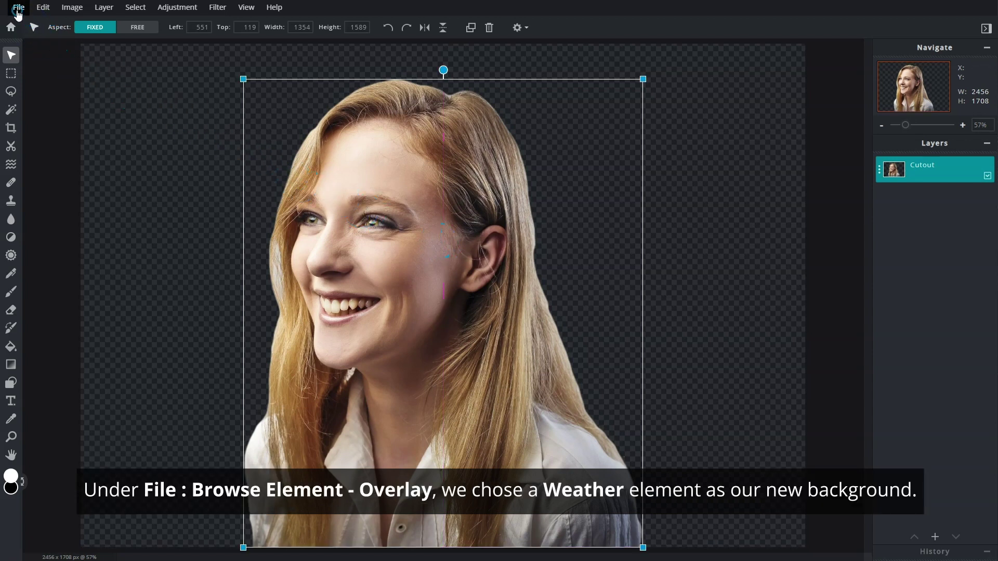
# Add a dark snowy overlay from the Overlay > Weather elements collection.
pyautogui.click(17, 11)
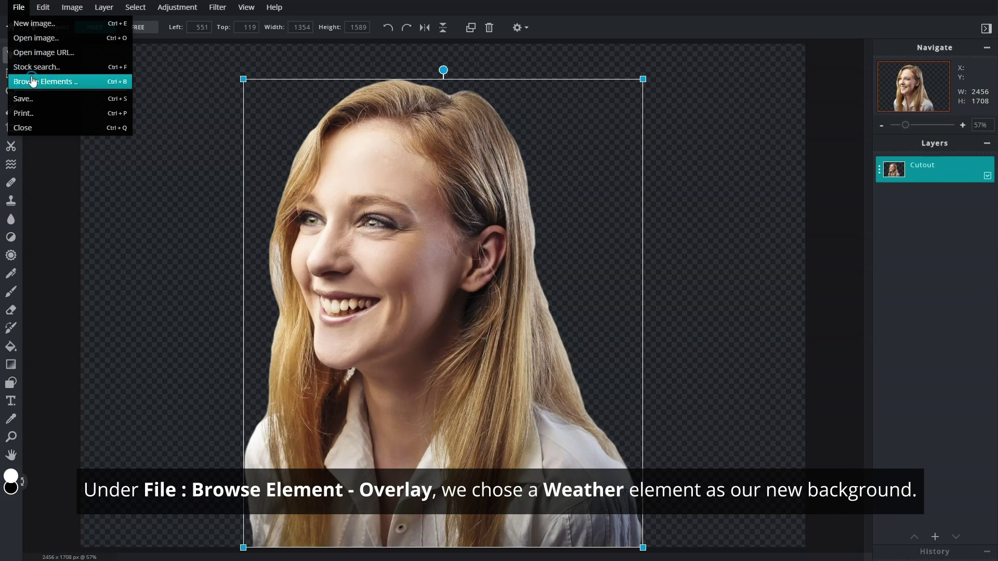
pyautogui.click(32, 81)
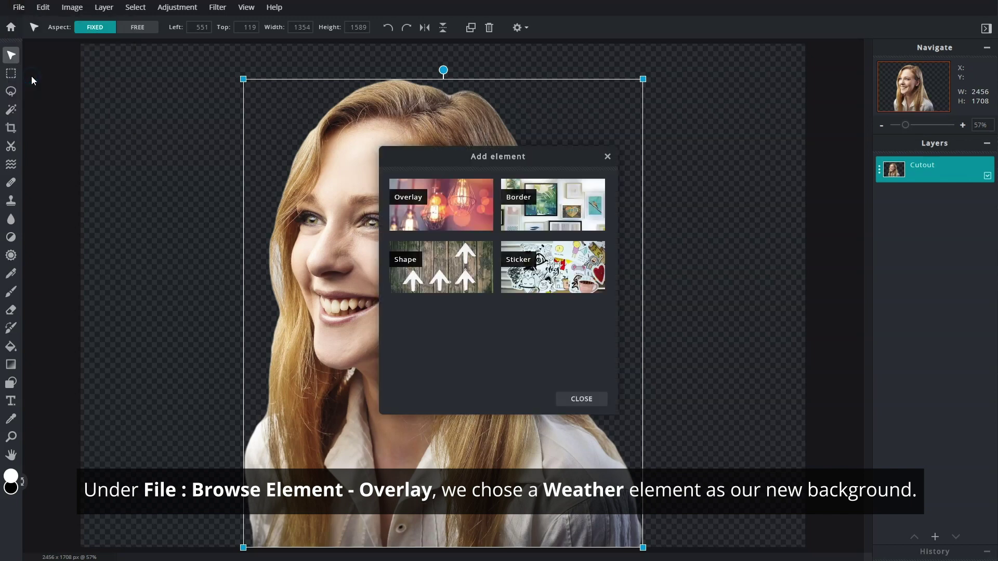
pyautogui.click(435, 214)
pyautogui.scroll(-5, 436, 214)
pyautogui.scroll(-5, 436, 214)
pyautogui.scroll(-5, 435, 215)
pyautogui.scroll(-5, 435, 214)
pyautogui.scroll(-5, 435, 215)
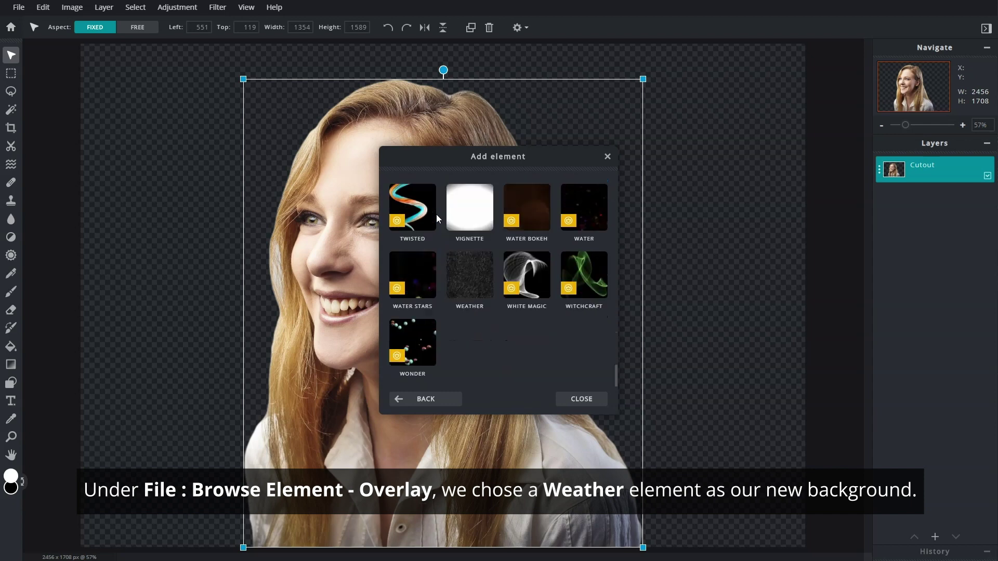
pyautogui.click(470, 270)
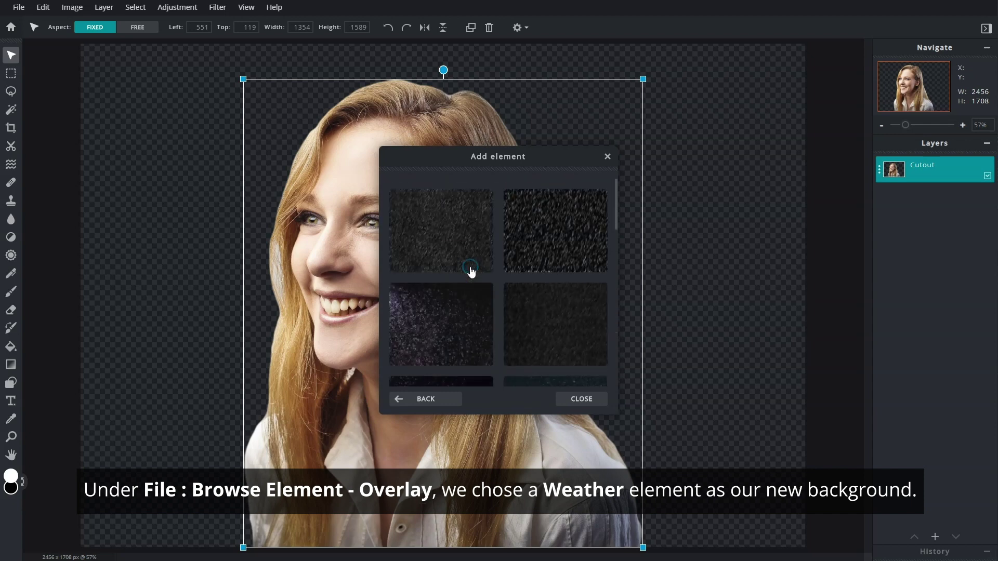
pyautogui.scroll(-3, 470, 271)
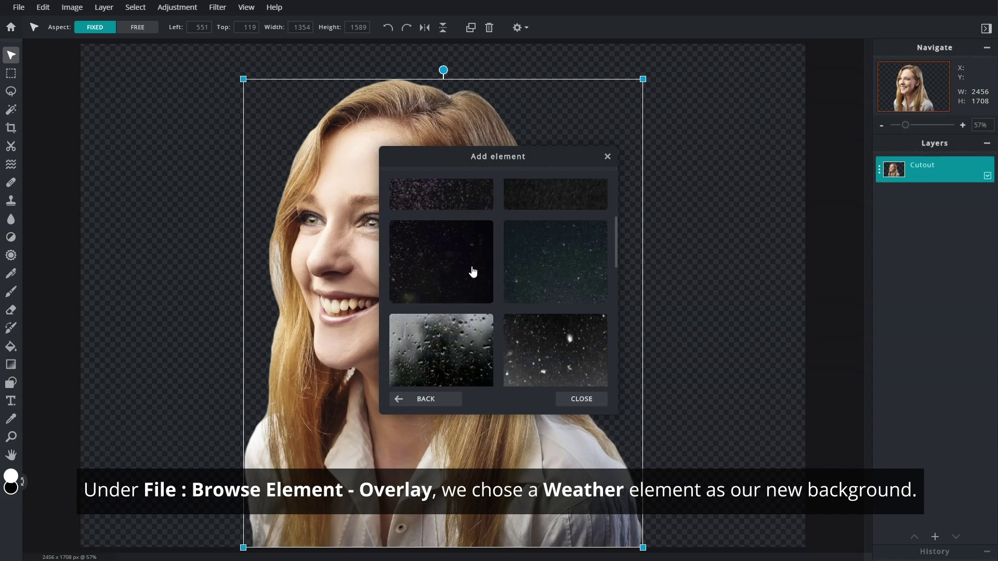
pyautogui.click(526, 269)
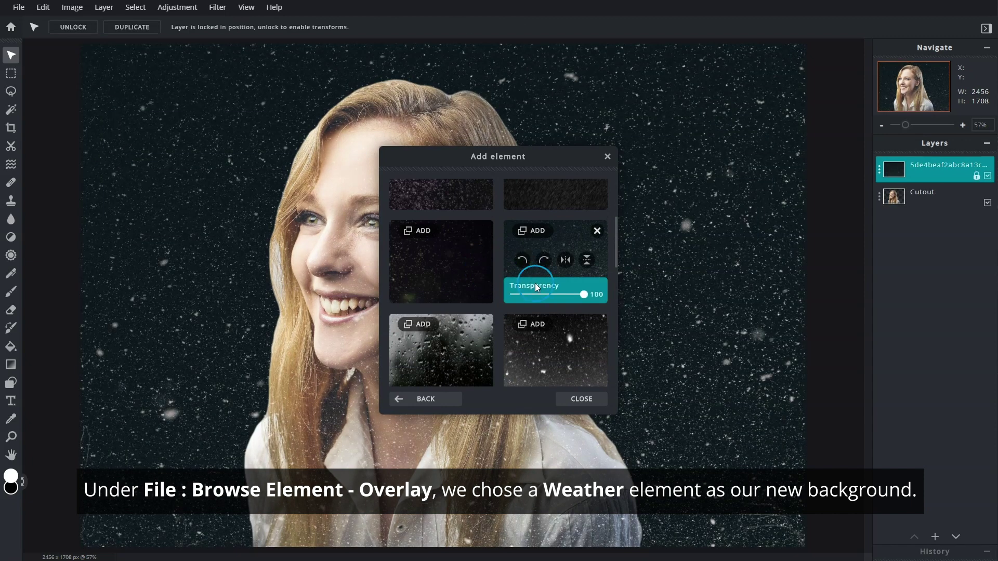
pyautogui.click(582, 399)
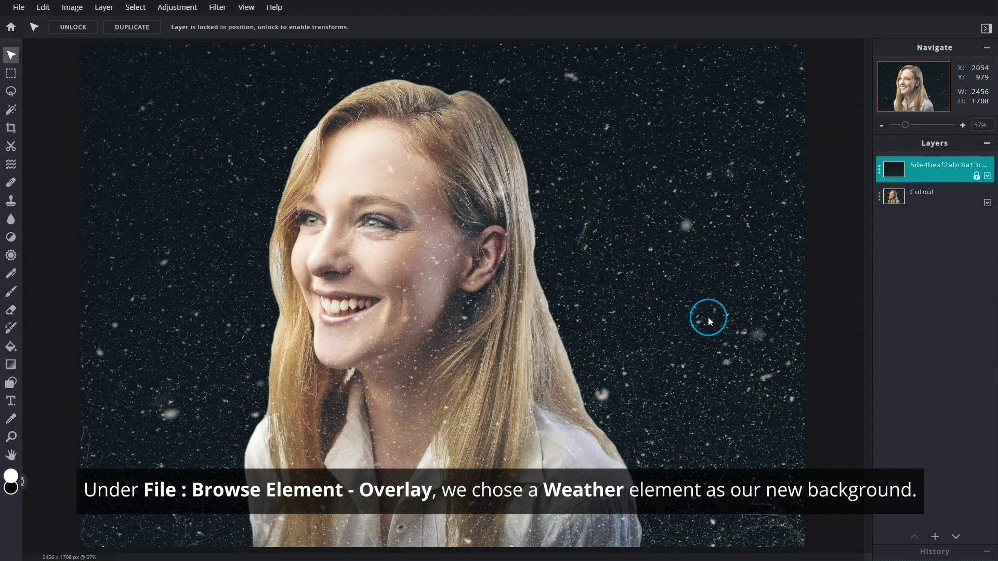
# Unlock the overlay layer and move it beneath the Cutout layer.
pyautogui.click(879, 171)
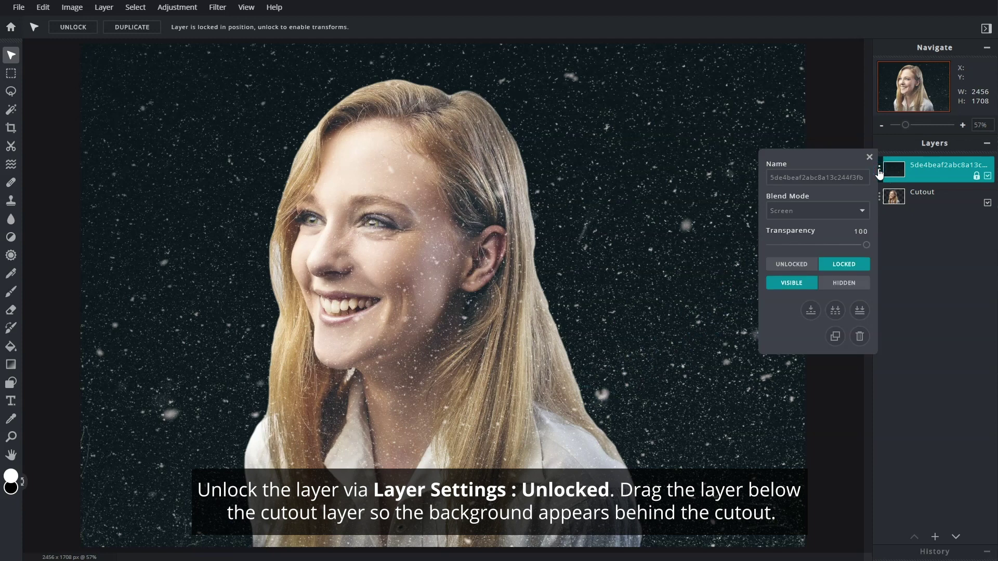
pyautogui.click(791, 264)
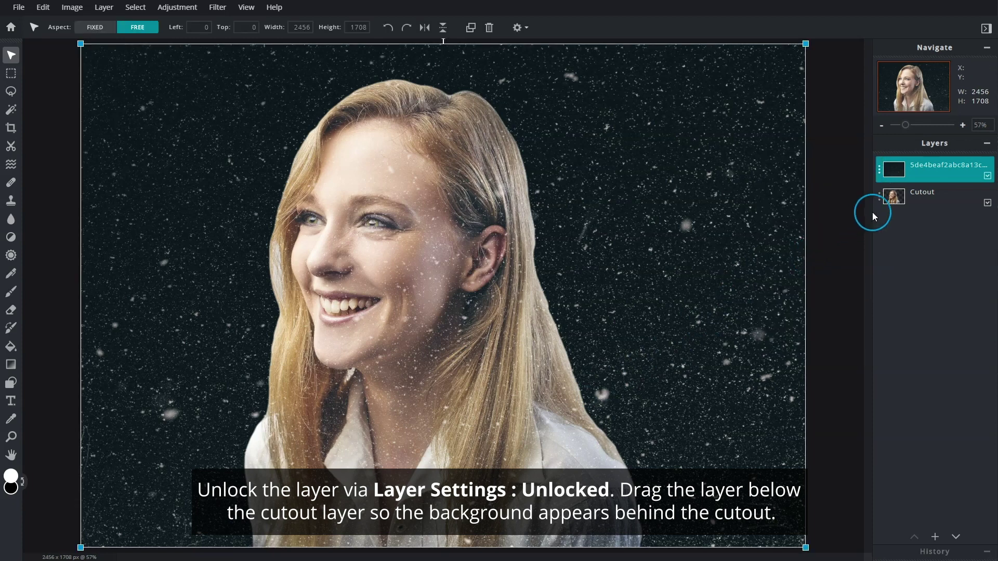
pyautogui.moveTo(924, 172); pyautogui.dragTo(928, 199)
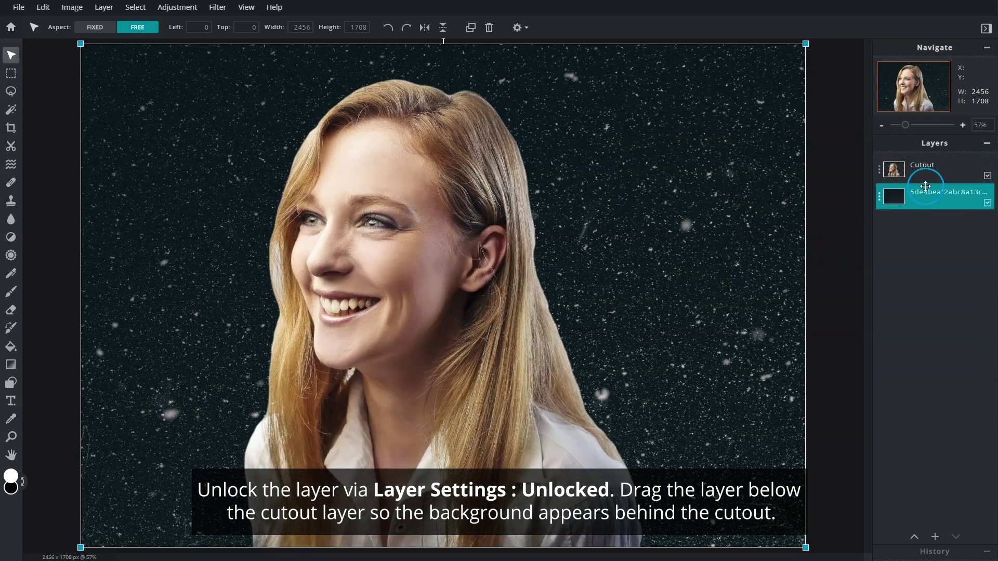
pyautogui.click(925, 168)
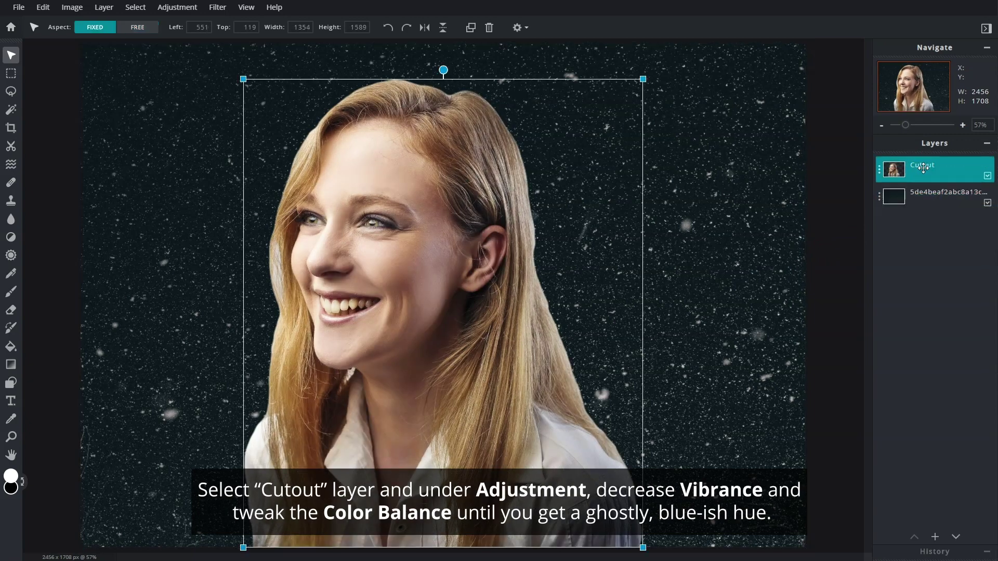
# Reduce the portrait's vibrance to -61.
pyautogui.click(179, 8)
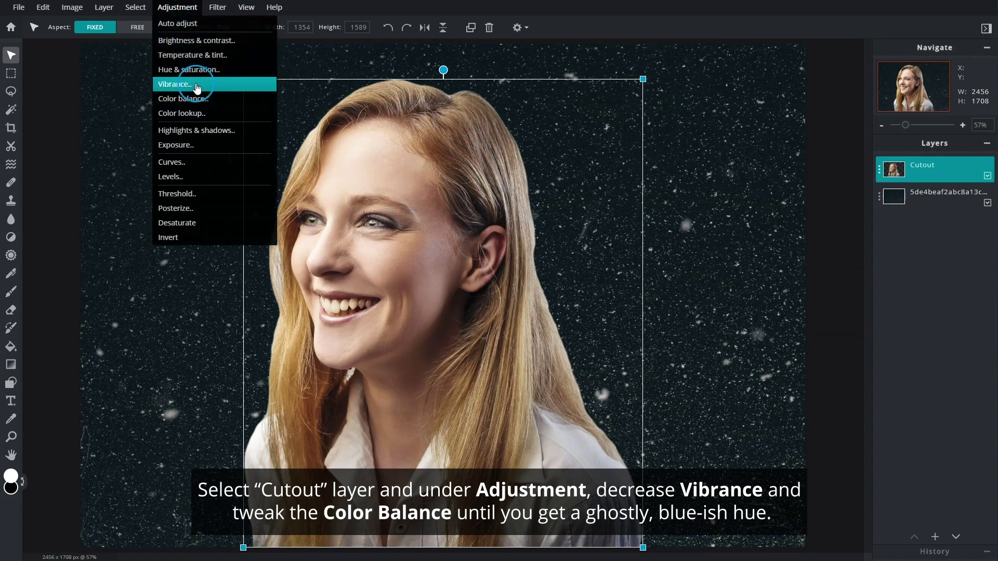
pyautogui.click(196, 84)
pyautogui.moveTo(657, 168); pyautogui.dragTo(618, 169)
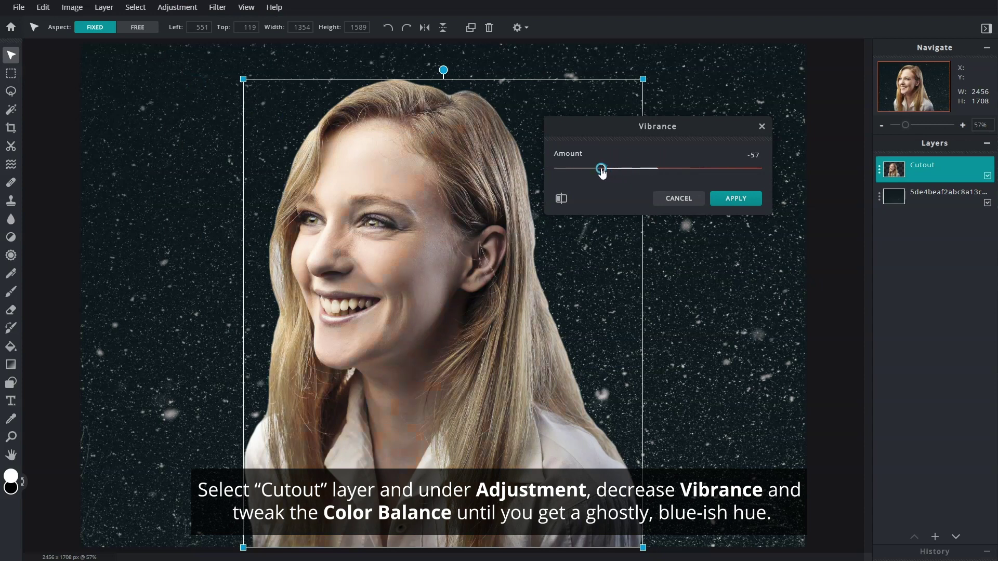
pyautogui.click(735, 199)
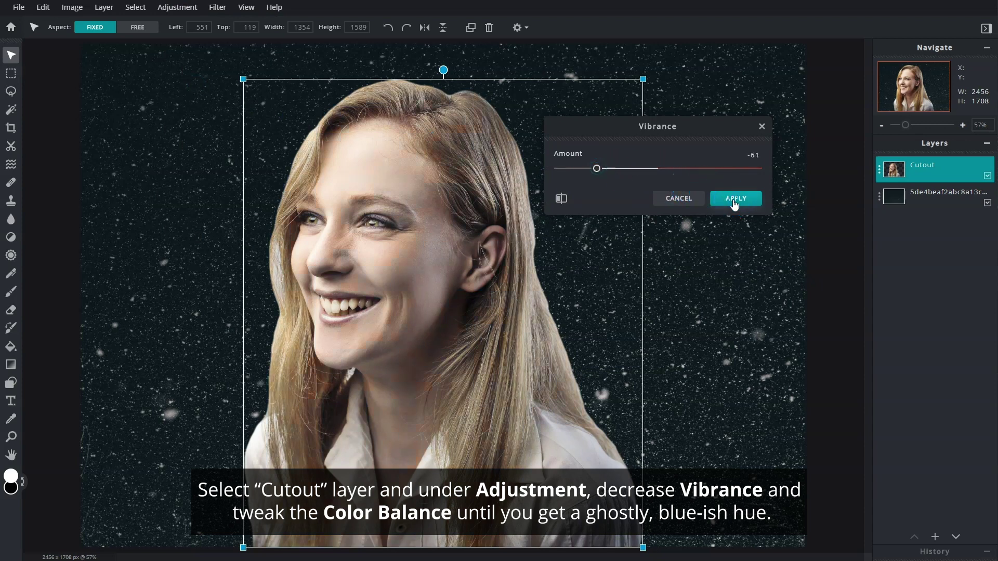
# Set the midtone colour balance to Red -60 and Blue 60.
pyautogui.click(178, 7)
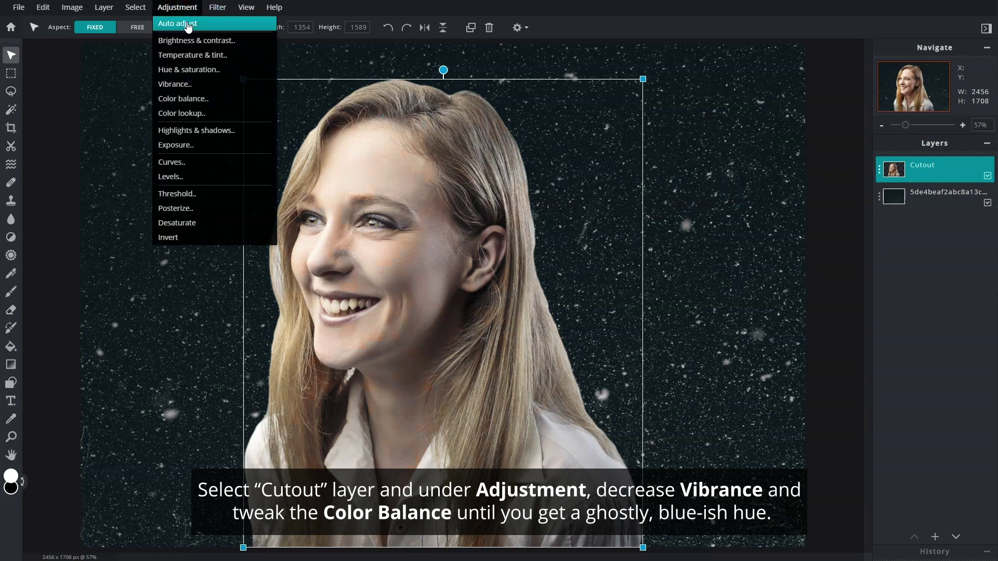
pyautogui.click(206, 98)
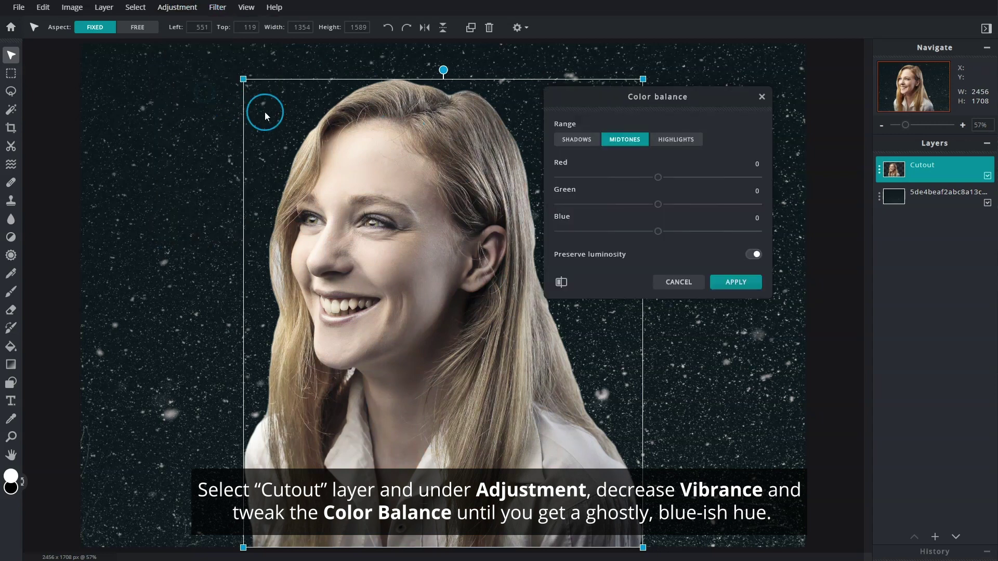
pyautogui.moveTo(649, 183); pyautogui.dragTo(617, 188)
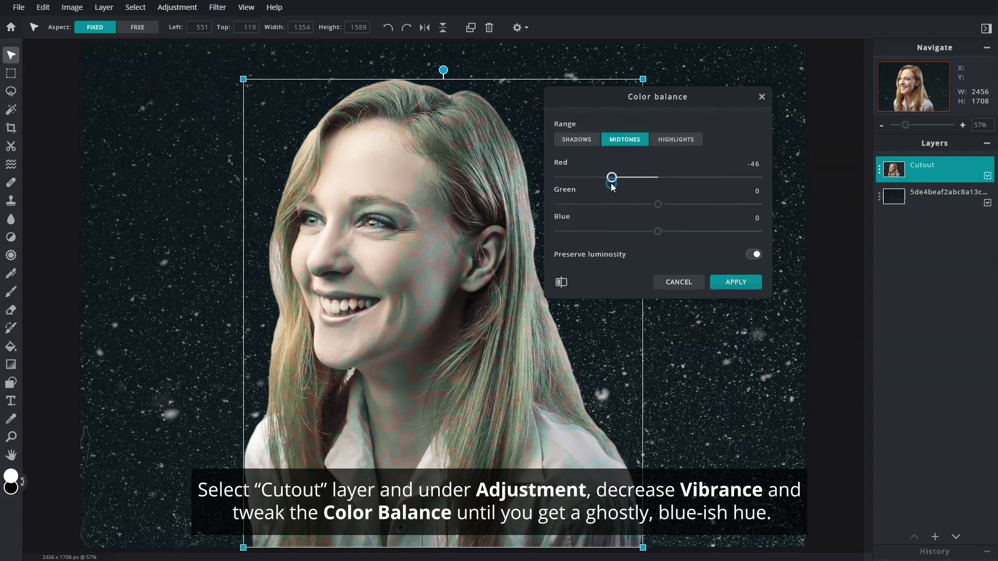
pyautogui.moveTo(658, 231); pyautogui.dragTo(682, 237)
pyautogui.click(746, 277)
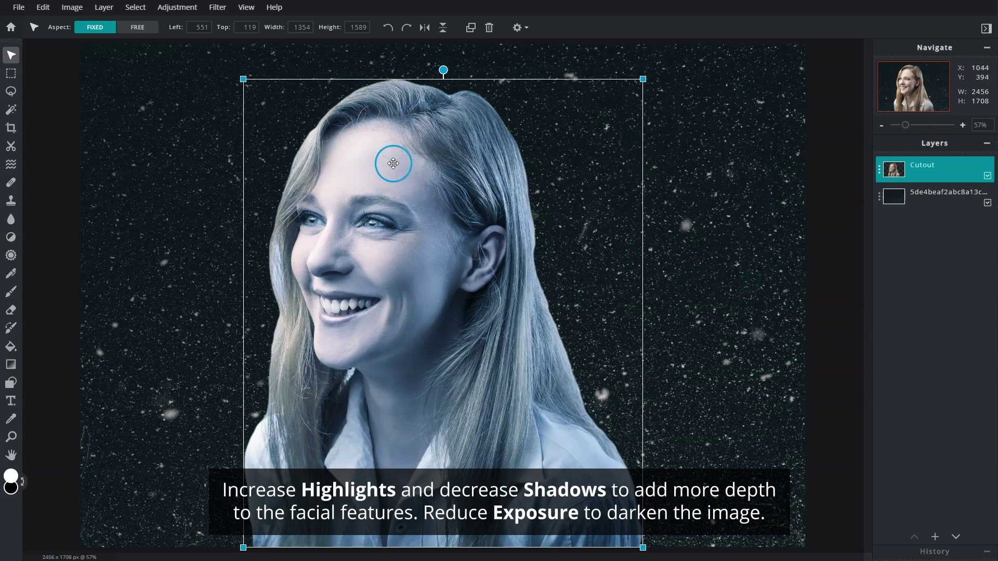
# Set Highlights to 80 and Shadows to -130 in Highlights & shadows.
pyautogui.click(182, 8)
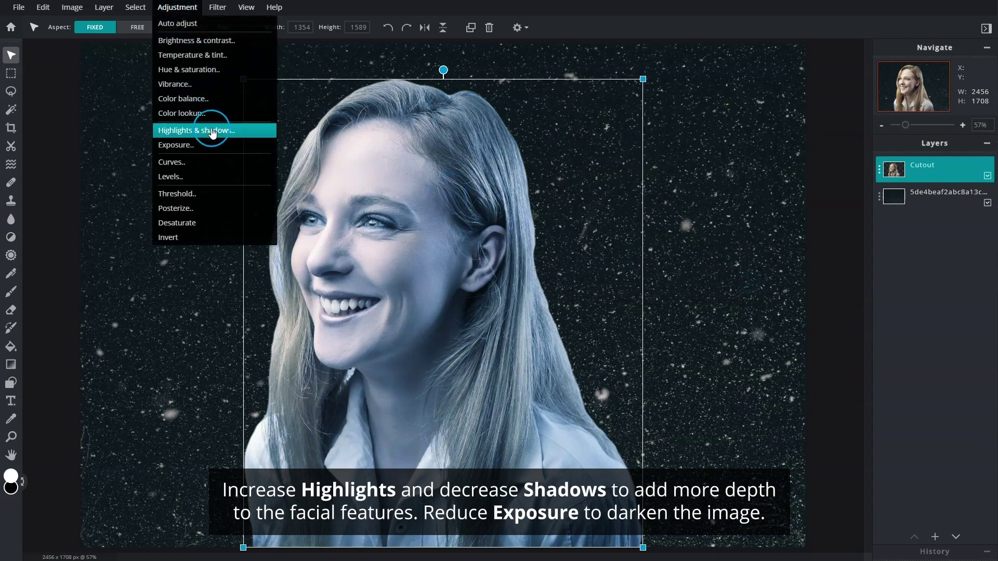
pyautogui.click(211, 131)
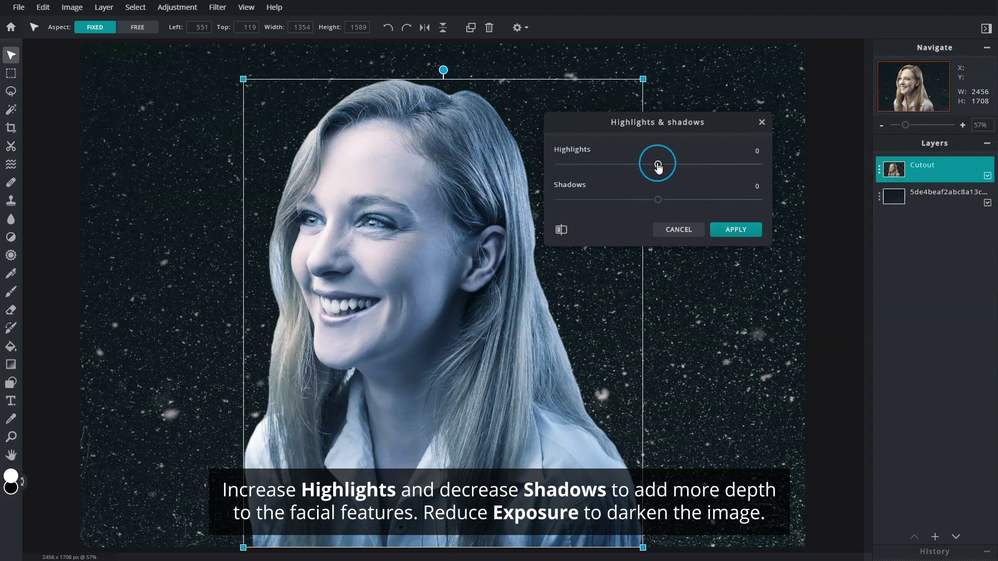
pyautogui.moveTo(658, 164); pyautogui.dragTo(697, 165)
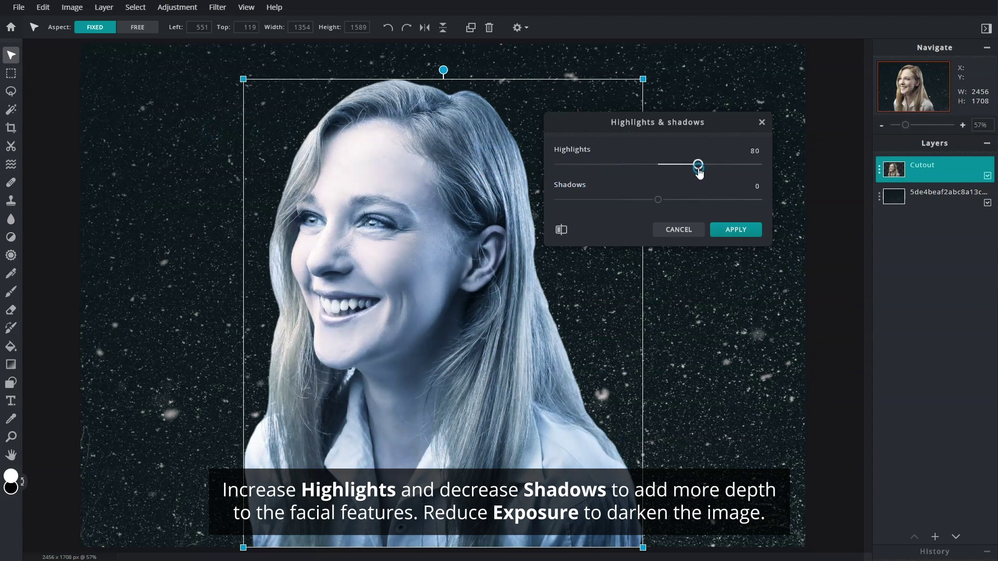
pyautogui.moveTo(657, 200); pyautogui.dragTo(606, 200)
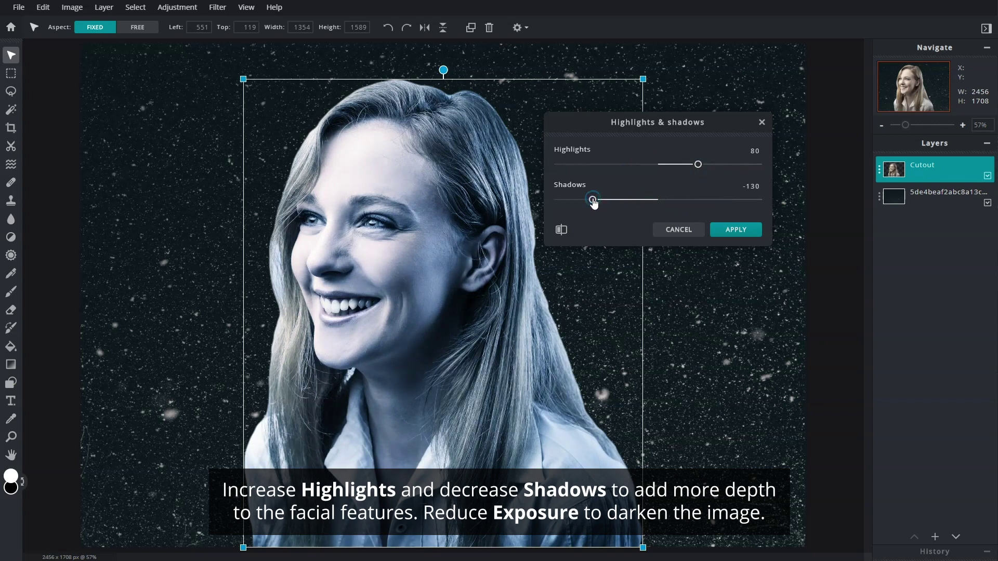
pyautogui.click(735, 229)
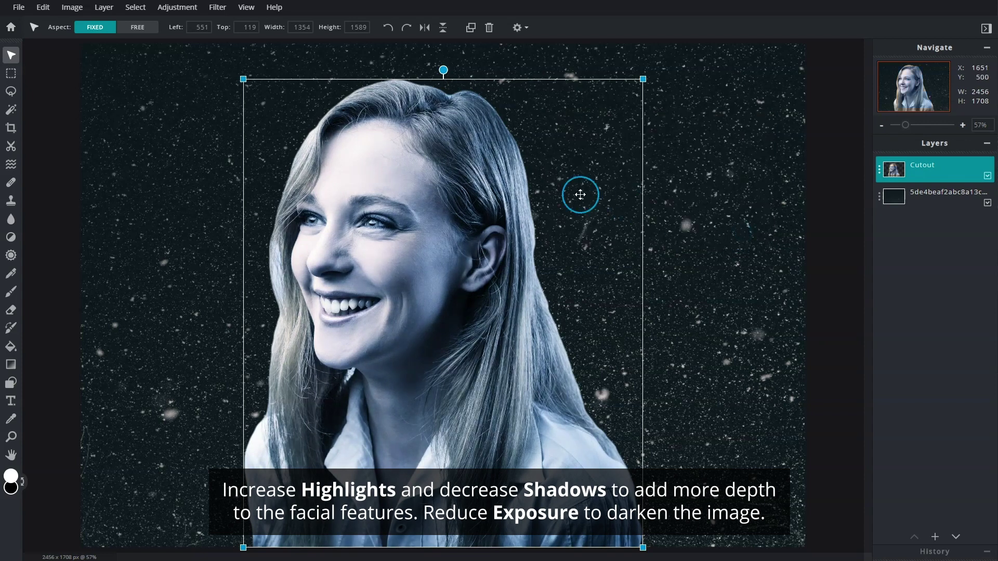
# Lower the portrait's exposure to -80.
pyautogui.click(188, 8)
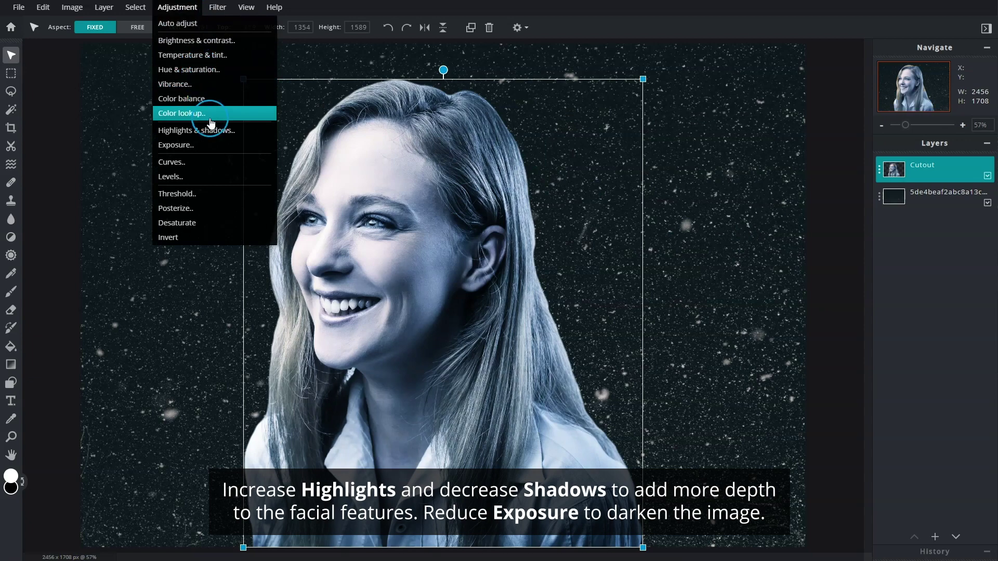
pyautogui.click(211, 145)
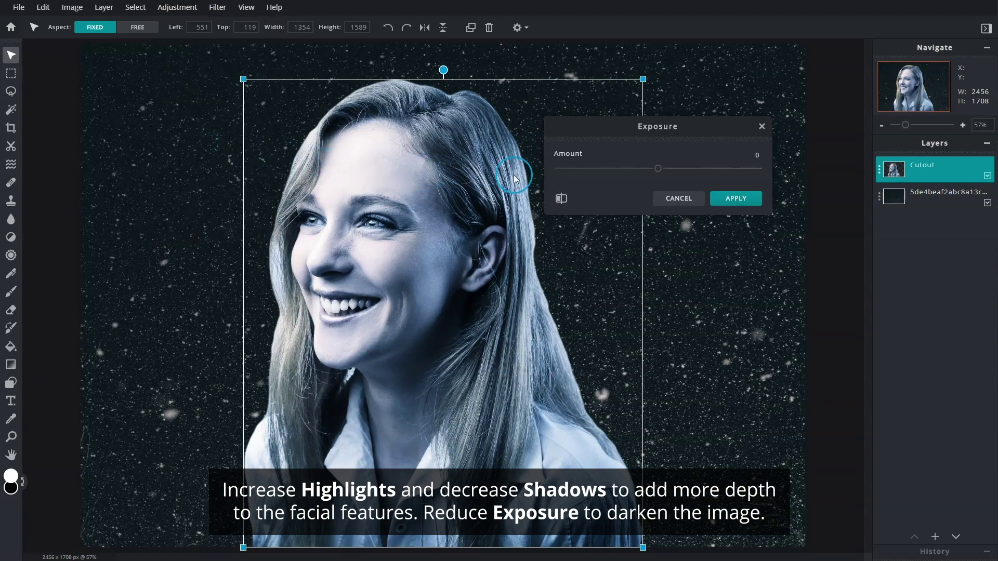
pyautogui.moveTo(658, 169); pyautogui.dragTo(592, 172)
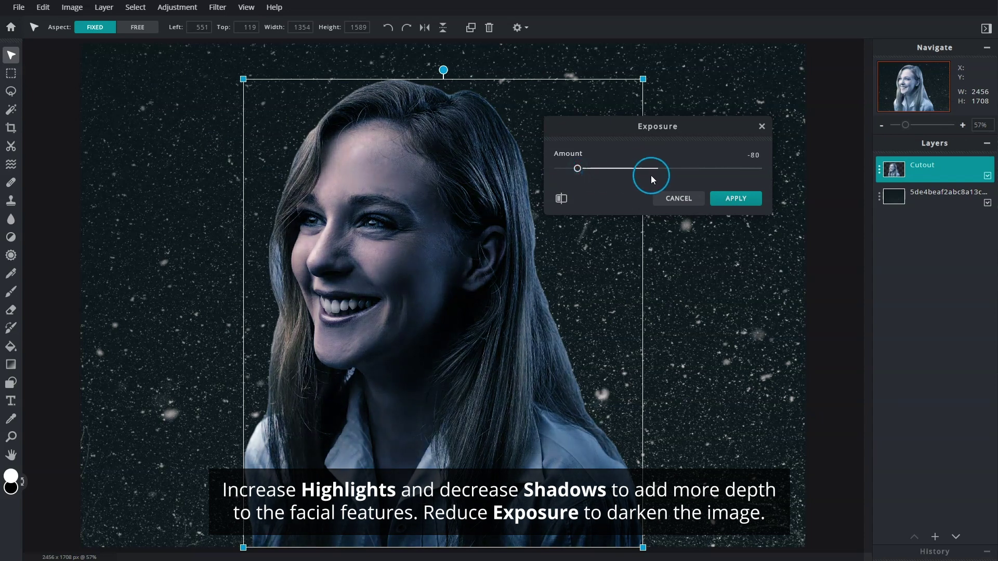
pyautogui.click(750, 199)
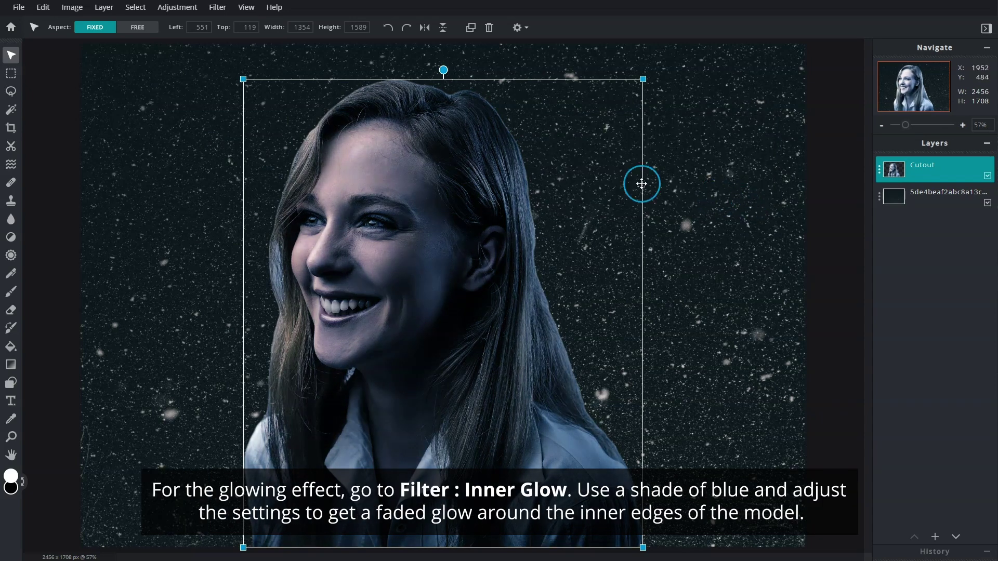
# Apply a blue #01A4FB inner glow: 150px size, 100% feather, 30% opacity.
pyautogui.click(217, 7)
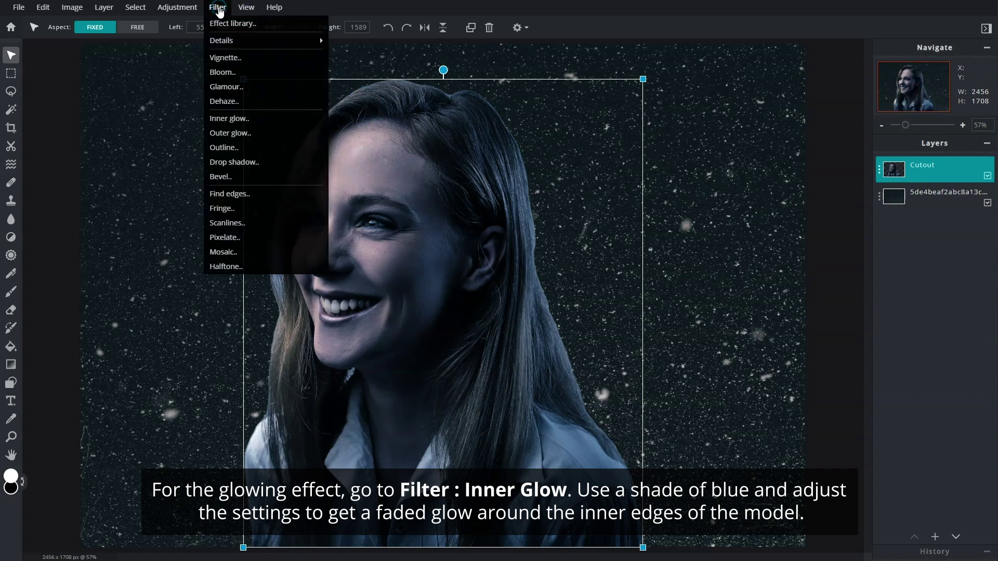
pyautogui.click(240, 121)
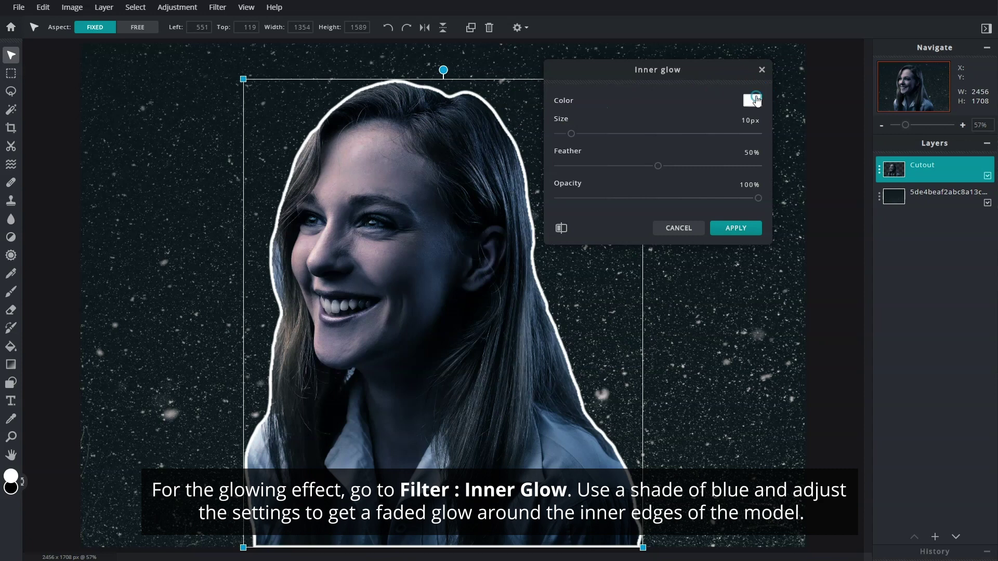
pyautogui.click(752, 100)
pyautogui.moveTo(685, 128); pyautogui.dragTo(690, 148)
pyautogui.click(671, 86)
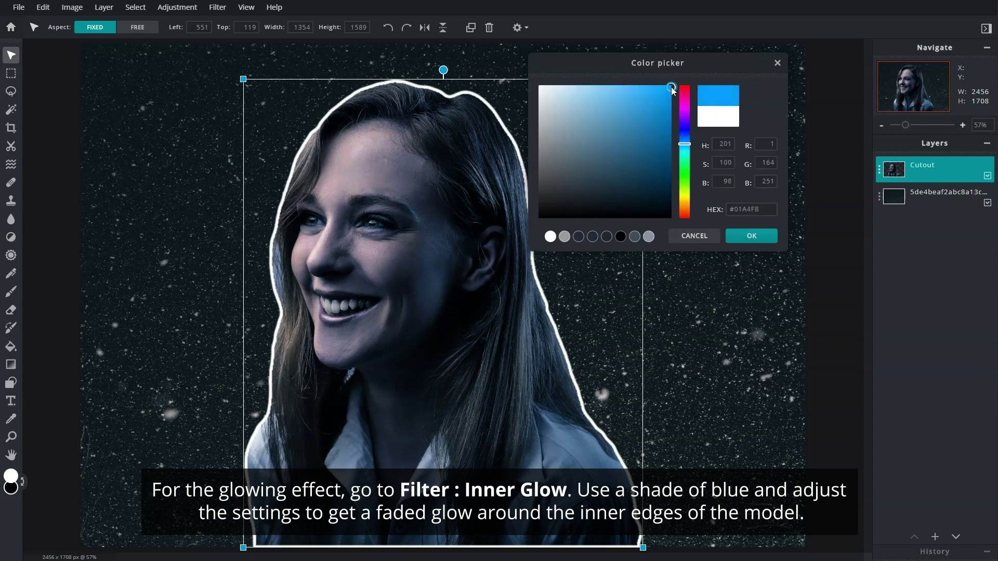
pyautogui.click(739, 216)
pyautogui.click(752, 235)
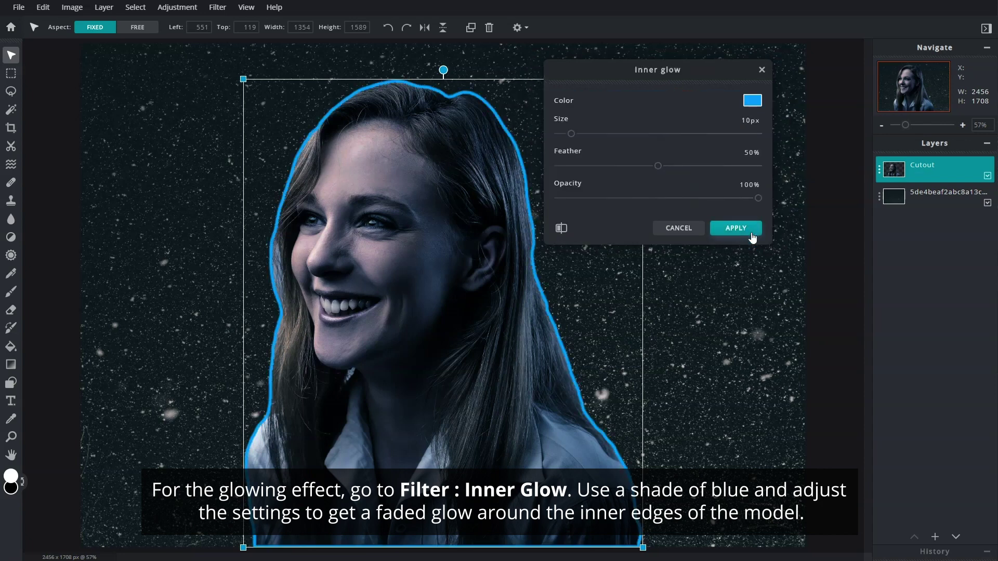
pyautogui.moveTo(575, 136); pyautogui.dragTo(764, 133)
pyautogui.moveTo(658, 166)
pyautogui.mouseDown()
pyautogui.moveTo(758, 176)
pyautogui.moveTo(742, 199)
pyautogui.moveTo(598, 203)
pyautogui.mouseUp()
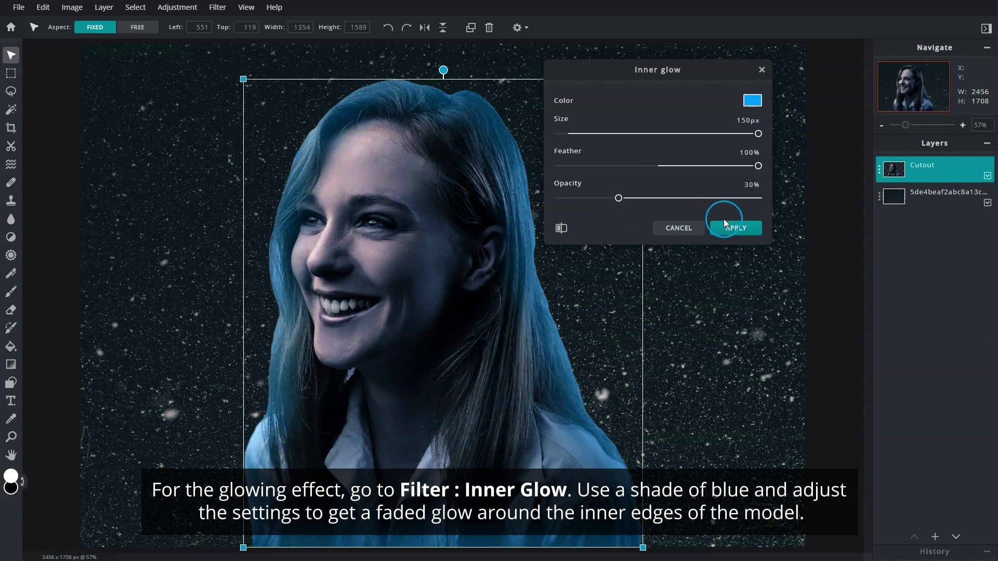
pyautogui.click(749, 228)
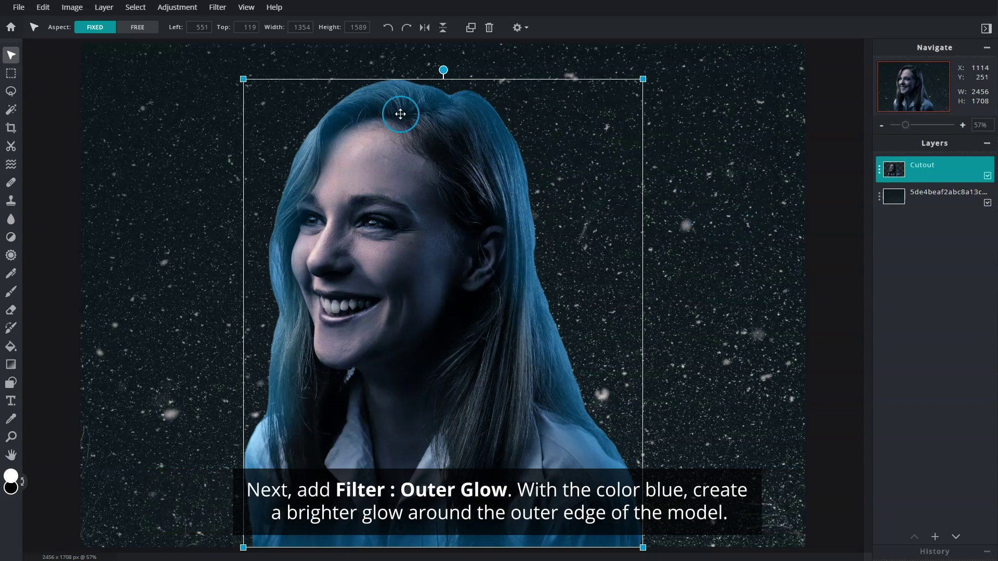
# Apply a blue #3DAEFF outer glow: 20px size, 100% feather, 70% opacity.
pyautogui.click(217, 7)
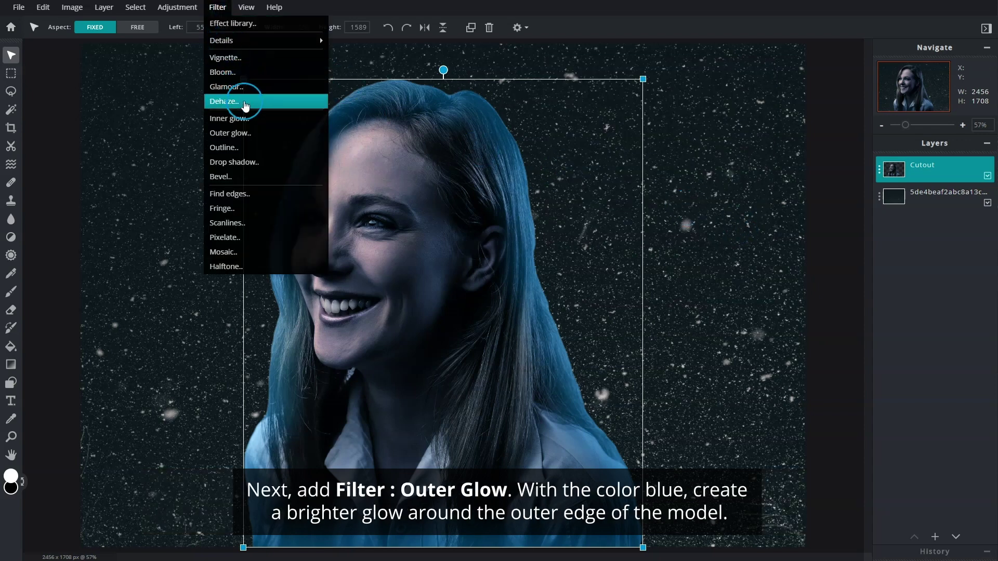
pyautogui.click(253, 136)
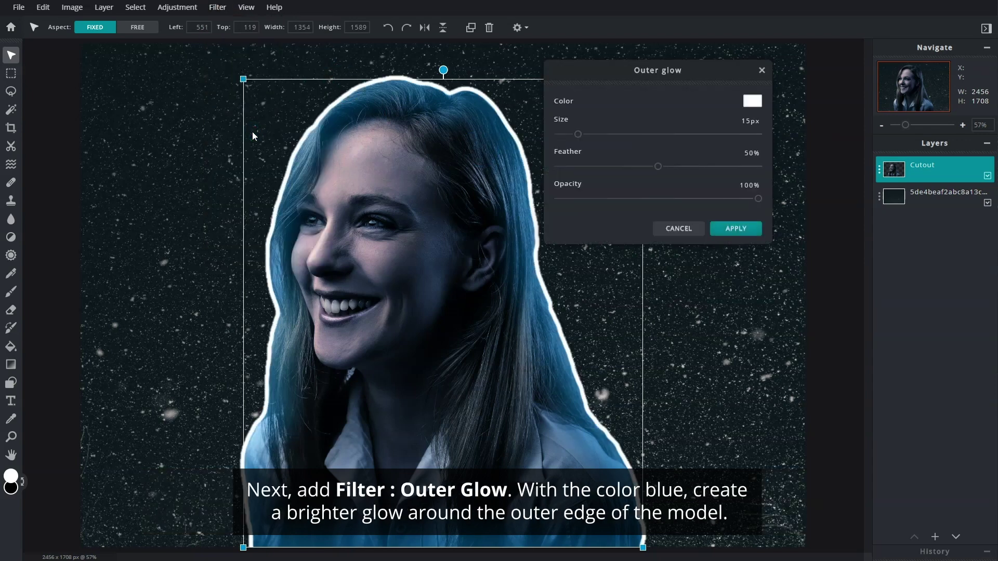
pyautogui.click(749, 102)
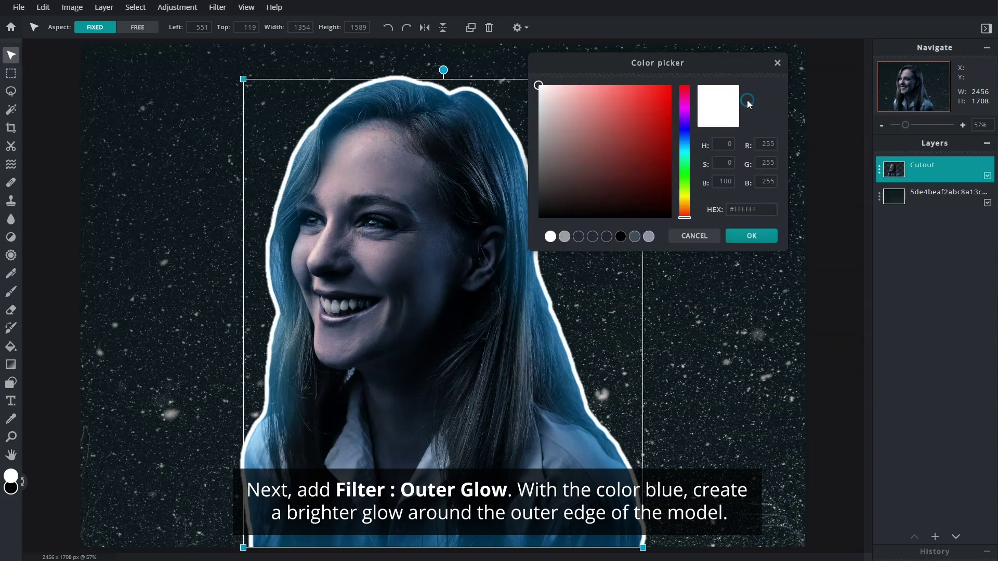
pyautogui.moveTo(684, 127); pyautogui.dragTo(687, 147)
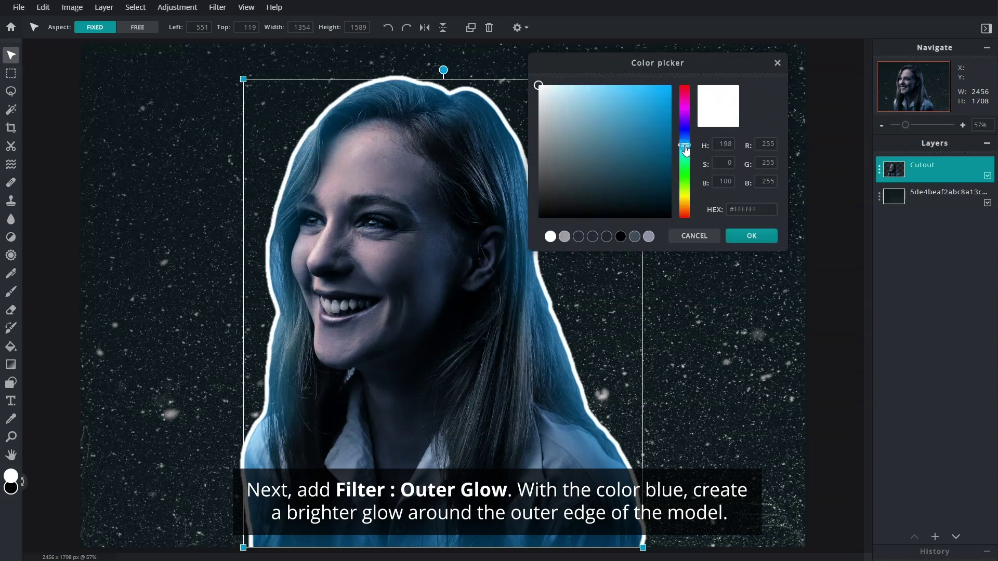
pyautogui.moveTo(664, 104); pyautogui.dragTo(642, 80)
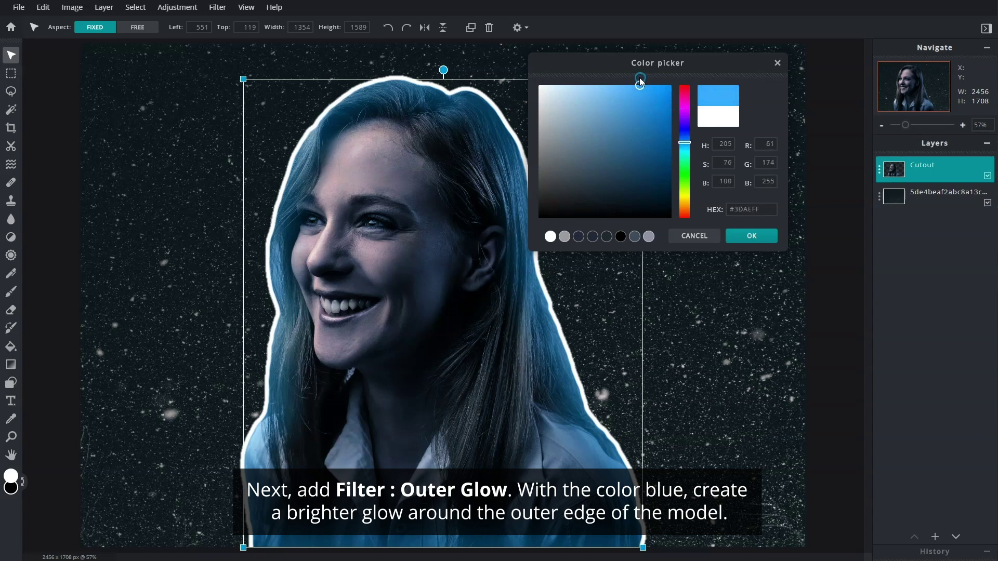
pyautogui.click(770, 241)
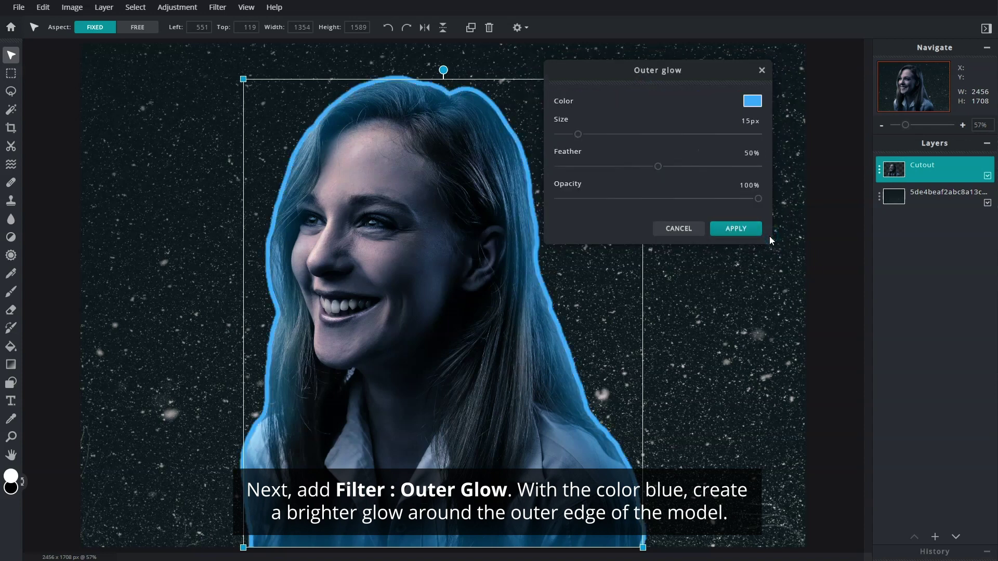
pyautogui.moveTo(577, 134); pyautogui.dragTo(585, 134)
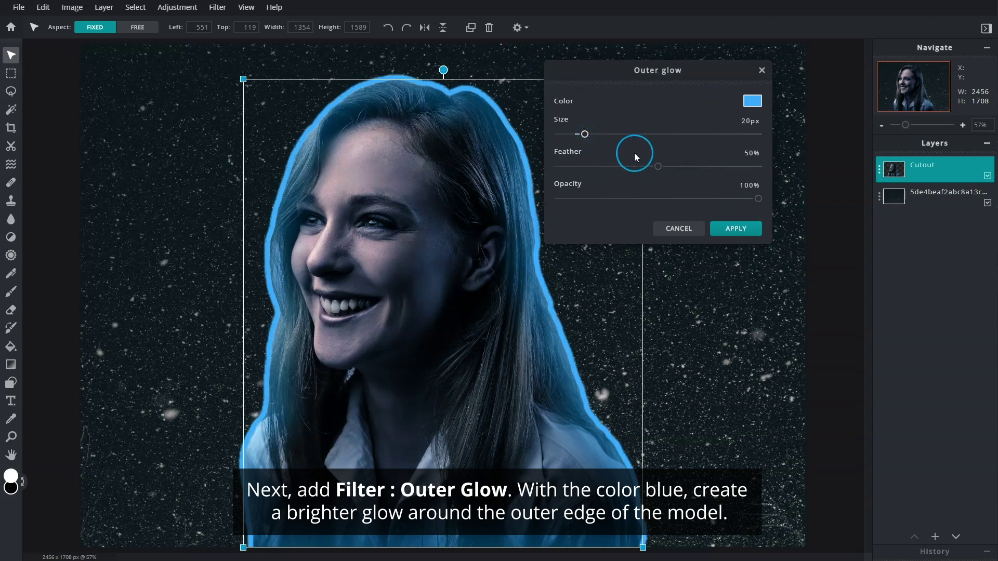
pyautogui.moveTo(658, 167); pyautogui.dragTo(758, 166)
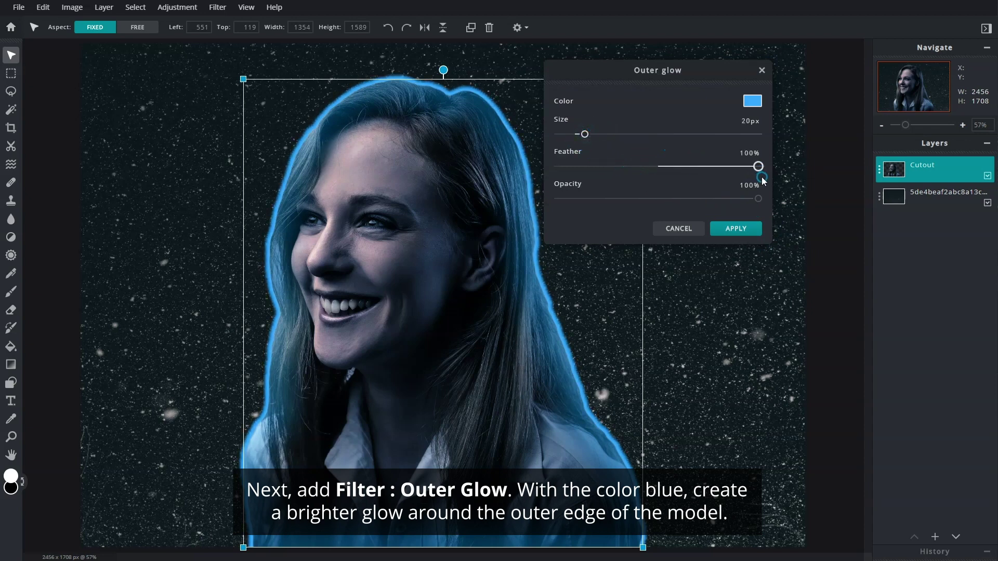
pyautogui.moveTo(758, 199); pyautogui.dragTo(727, 200)
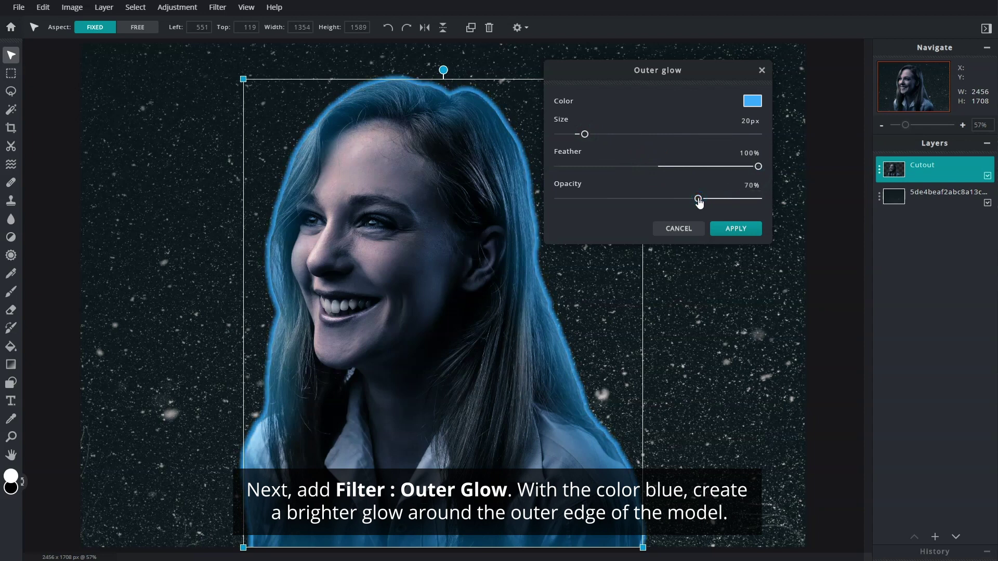
pyautogui.click(754, 234)
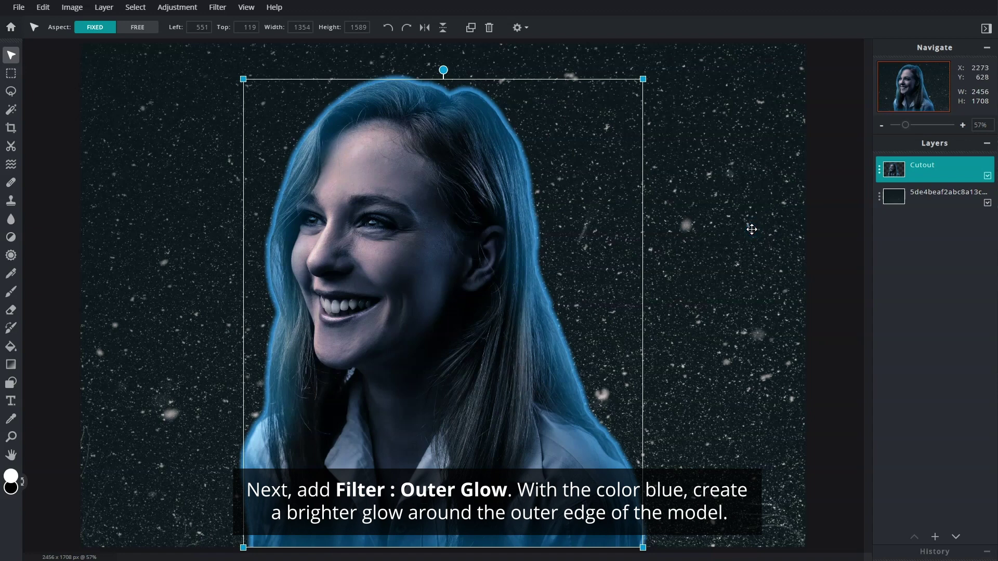
# Fade the cutout's bottom with a short upward Remove From Mask gradient.
pyautogui.click(11, 149)
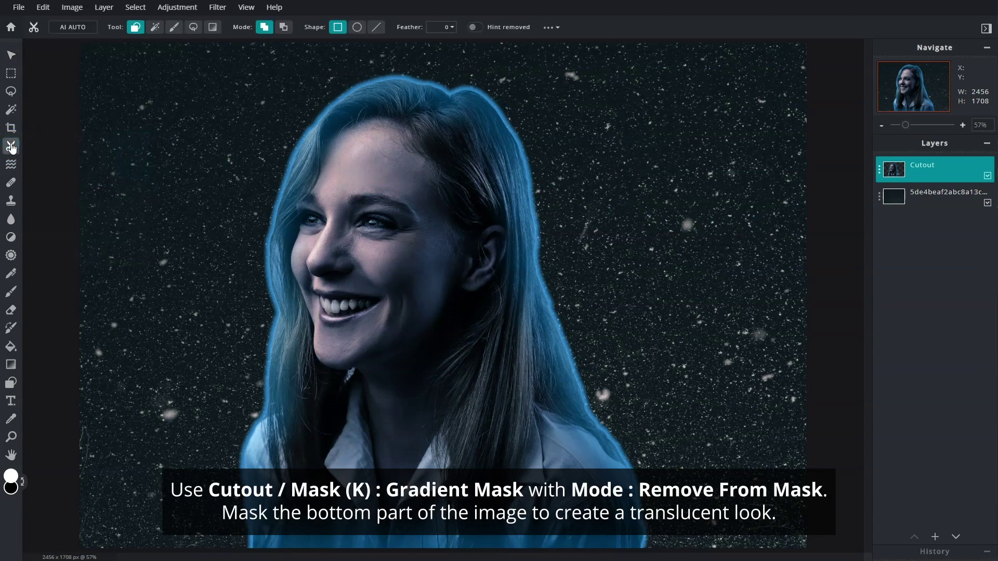
pyautogui.click(211, 31)
pyautogui.click(281, 35)
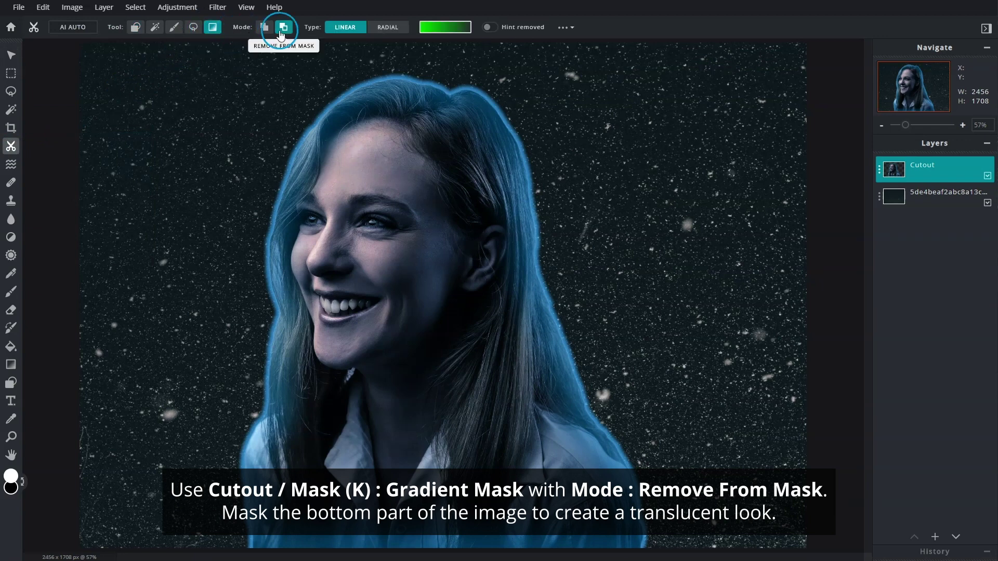
pyautogui.moveTo(425, 458); pyautogui.dragTo(427, 555)
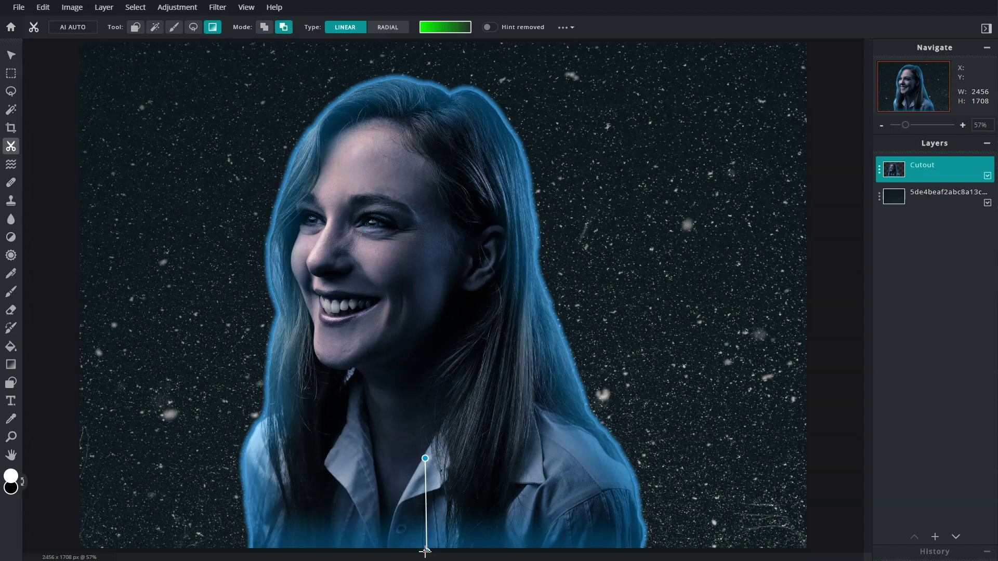
# Add an empty layer and set a soft 52px brush at about 29% opacity.
pyautogui.click(934, 538)
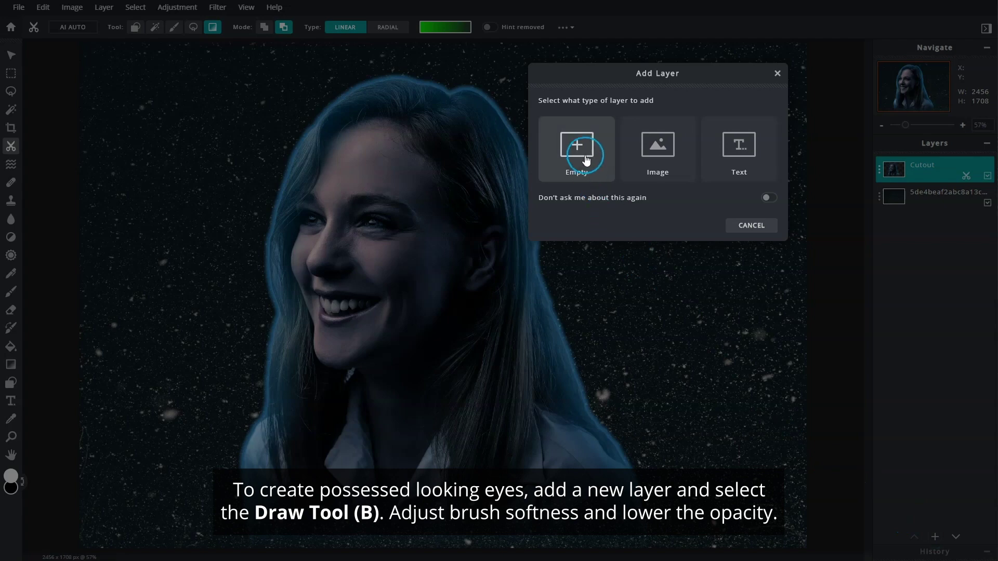
pyautogui.click(584, 154)
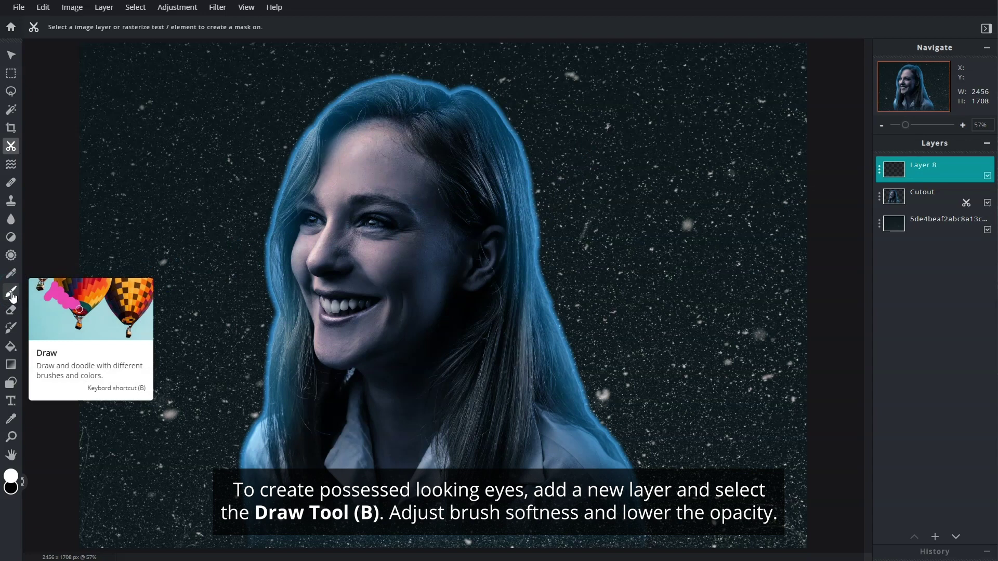
pyautogui.click(12, 293)
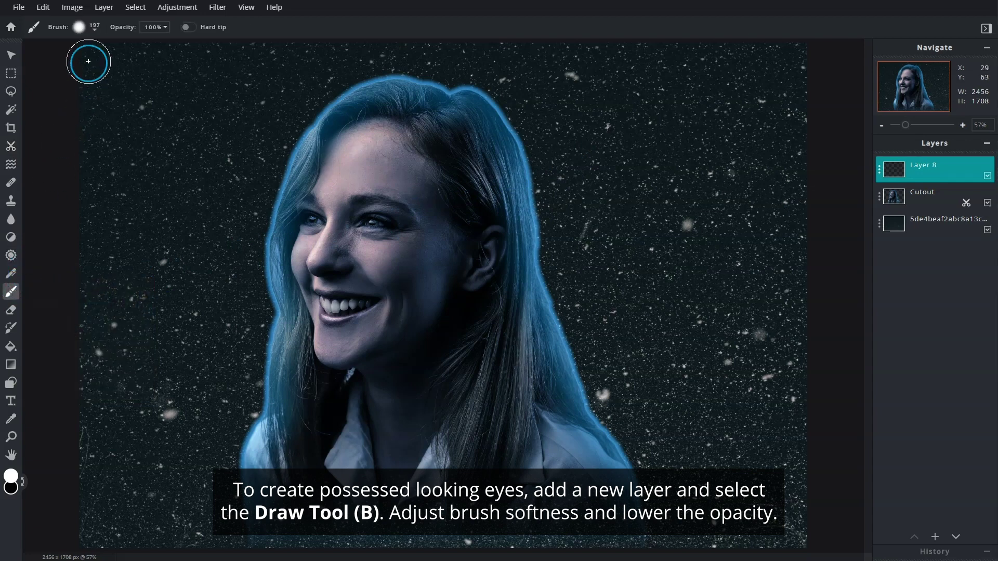
pyautogui.click(88, 31)
pyautogui.moveTo(118, 65)
pyautogui.mouseDown()
pyautogui.moveTo(87, 67)
pyautogui.moveTo(134, 94)
pyautogui.moveTo(178, 93)
pyautogui.mouseUp()
pyautogui.click(164, 27)
pyautogui.moveTo(165, 44); pyautogui.dragTo(112, 46)
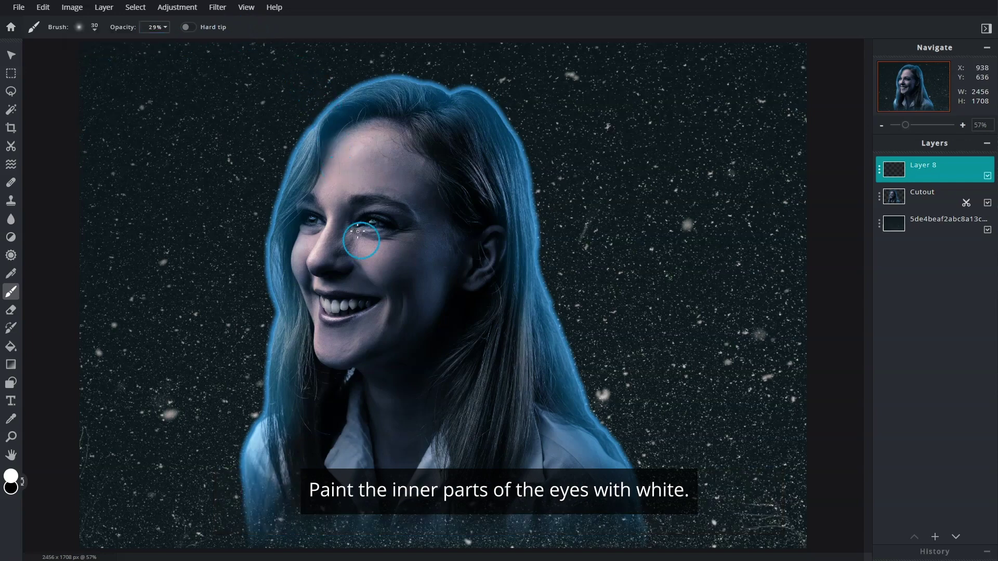
# Zoom in and brush soft white over the irises of both eyes.
pyautogui.scroll(3, 371, 258)
pyautogui.scroll(3, 372, 259)
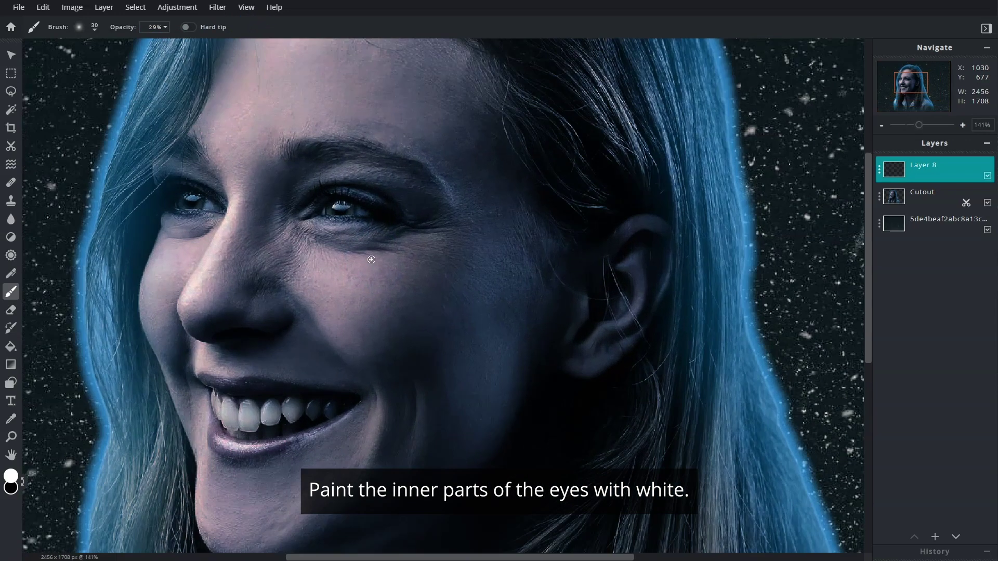
pyautogui.scroll(3, 372, 259)
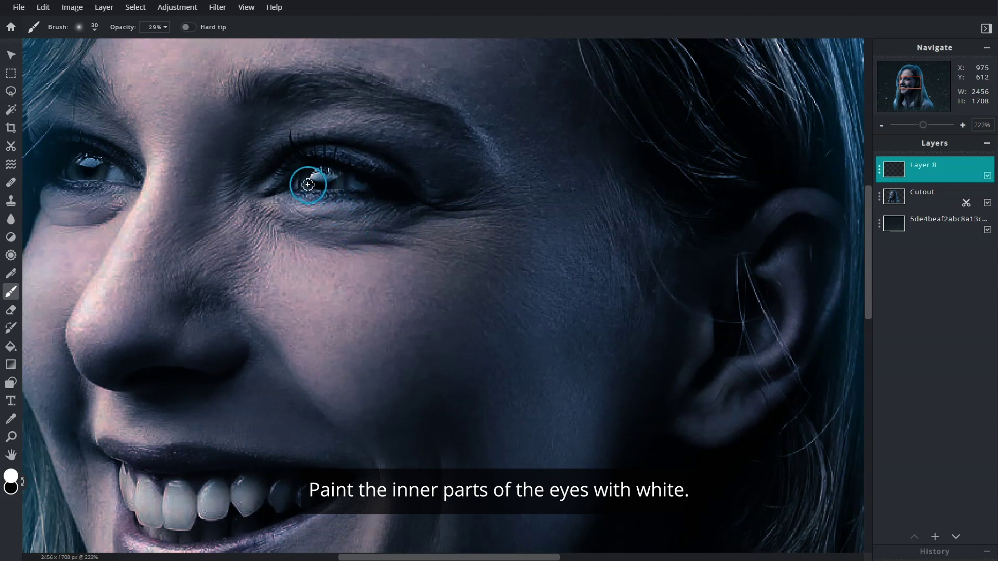
pyautogui.moveTo(301, 182); pyautogui.dragTo(311, 180)
pyautogui.moveTo(355, 183)
pyautogui.mouseDown()
pyautogui.moveTo(313, 179)
pyautogui.moveTo(343, 182)
pyautogui.mouseUp()
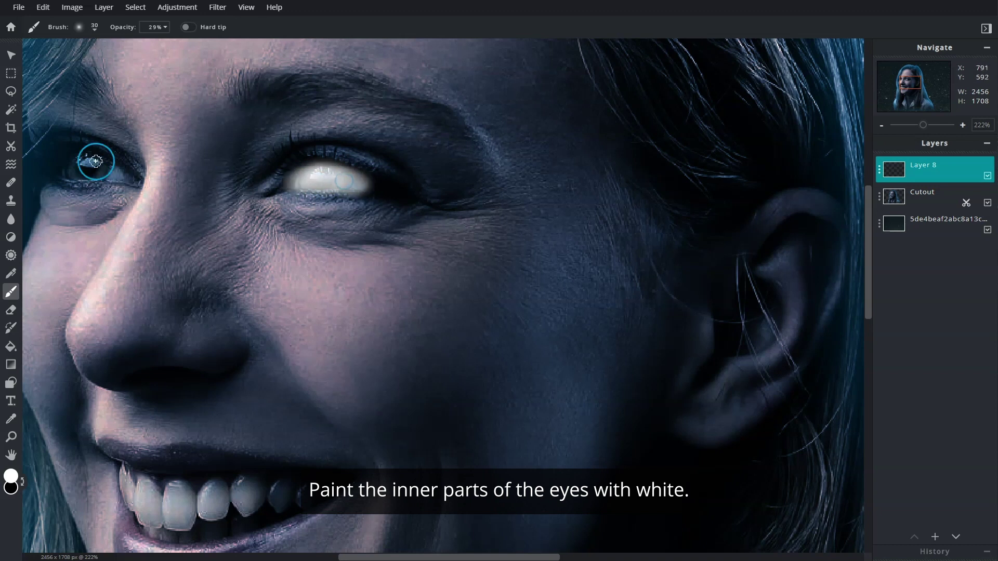
pyautogui.moveTo(102, 164)
pyautogui.mouseDown()
pyautogui.moveTo(75, 172)
pyautogui.moveTo(114, 173)
pyautogui.mouseUp()
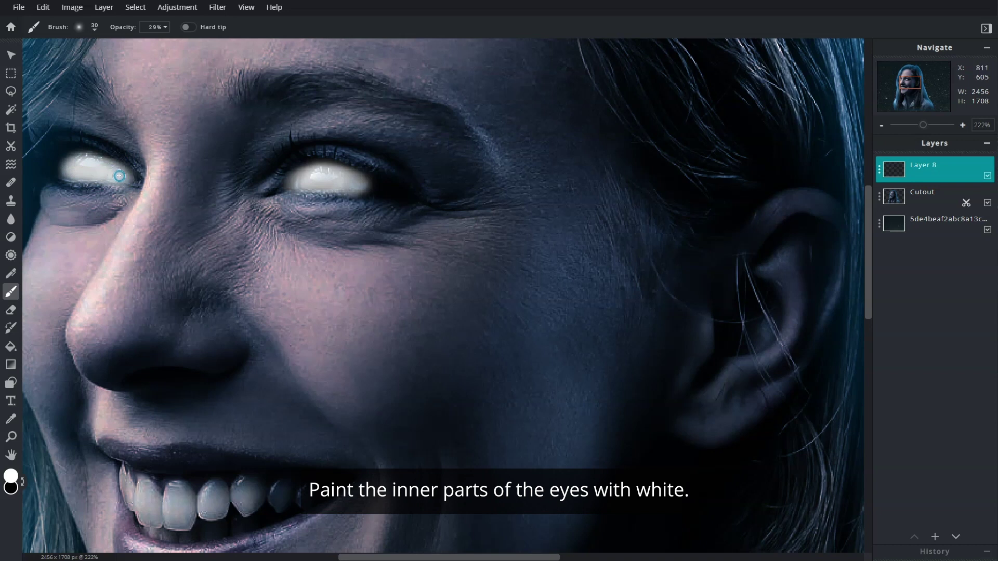
pyautogui.click(12, 311)
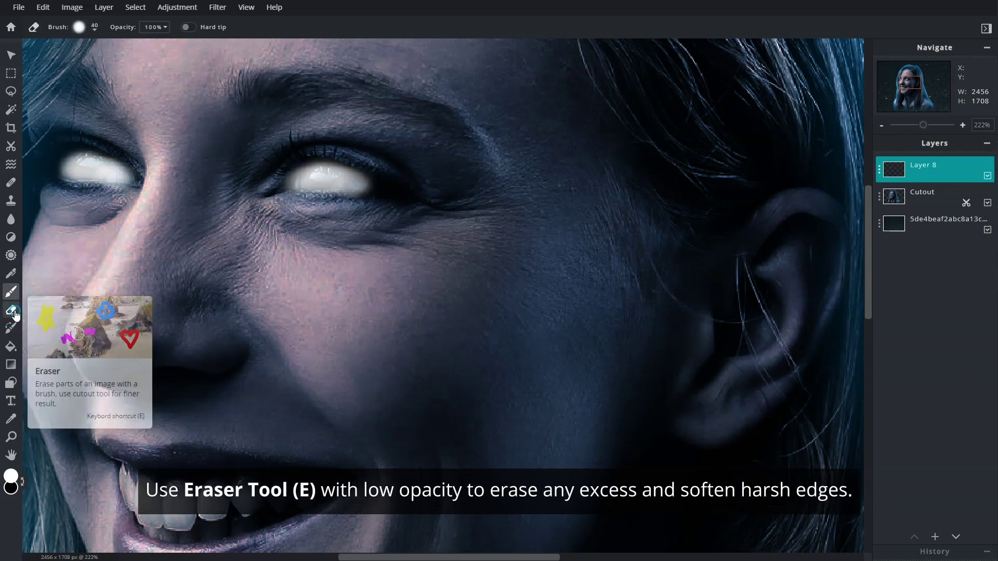
# Erase the harsh white glow edges around both eyes at 20% eraser opacity, then zoom out to the full portrait.
pyautogui.click(165, 27)
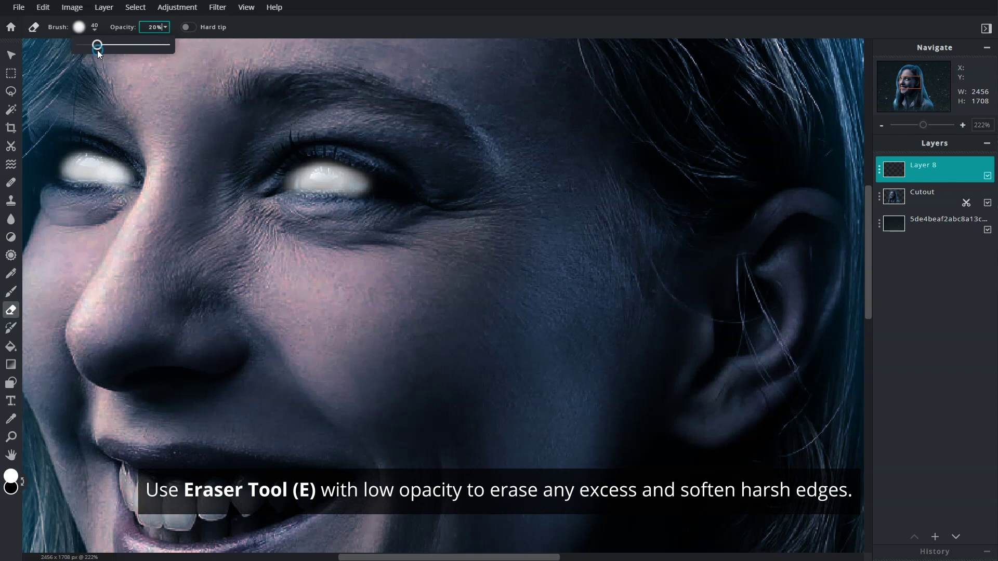
pyautogui.moveTo(128, 79); pyautogui.dragTo(128, 133)
pyautogui.moveTo(152, 170)
pyautogui.mouseDown()
pyautogui.moveTo(110, 200)
pyautogui.moveTo(142, 200)
pyautogui.mouseUp()
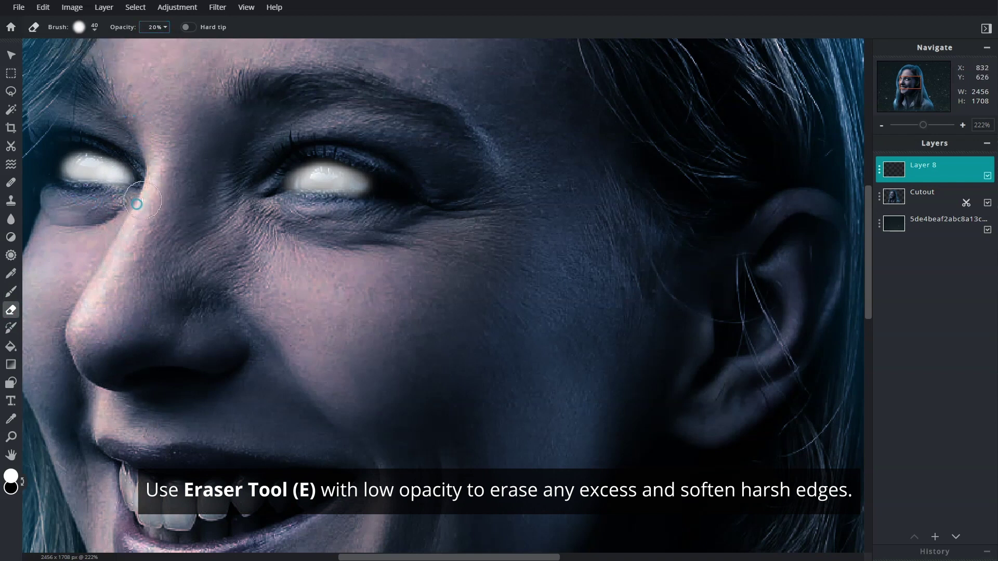
pyautogui.moveTo(123, 142)
pyautogui.mouseDown()
pyautogui.moveTo(278, 171)
pyautogui.moveTo(289, 152)
pyautogui.moveTo(268, 183)
pyautogui.moveTo(312, 210)
pyautogui.moveTo(374, 173)
pyautogui.moveTo(377, 158)
pyautogui.moveTo(307, 145)
pyautogui.moveTo(250, 198)
pyautogui.moveTo(856, 129)
pyautogui.mouseUp()
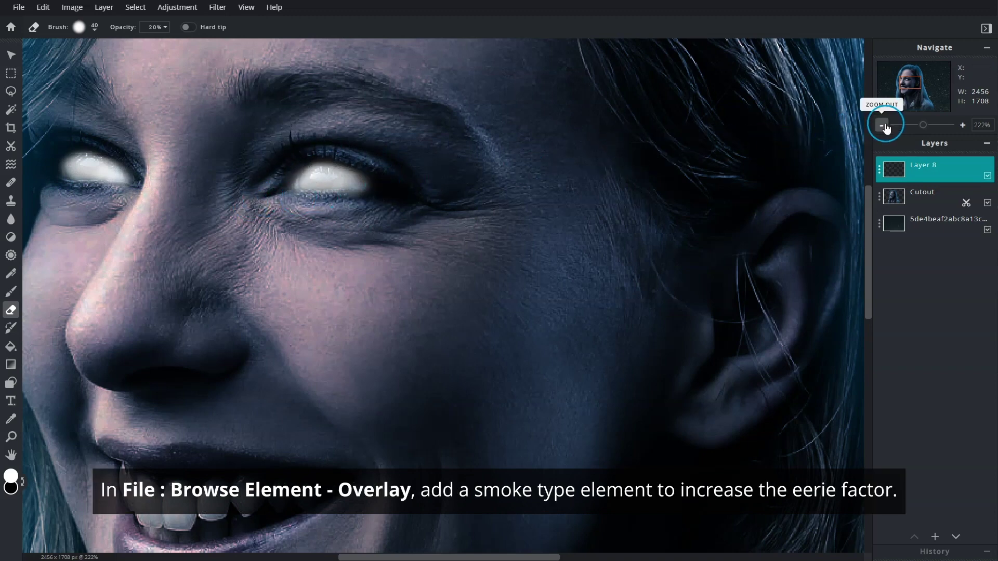
pyautogui.click(885, 125)
pyautogui.click(884, 125)
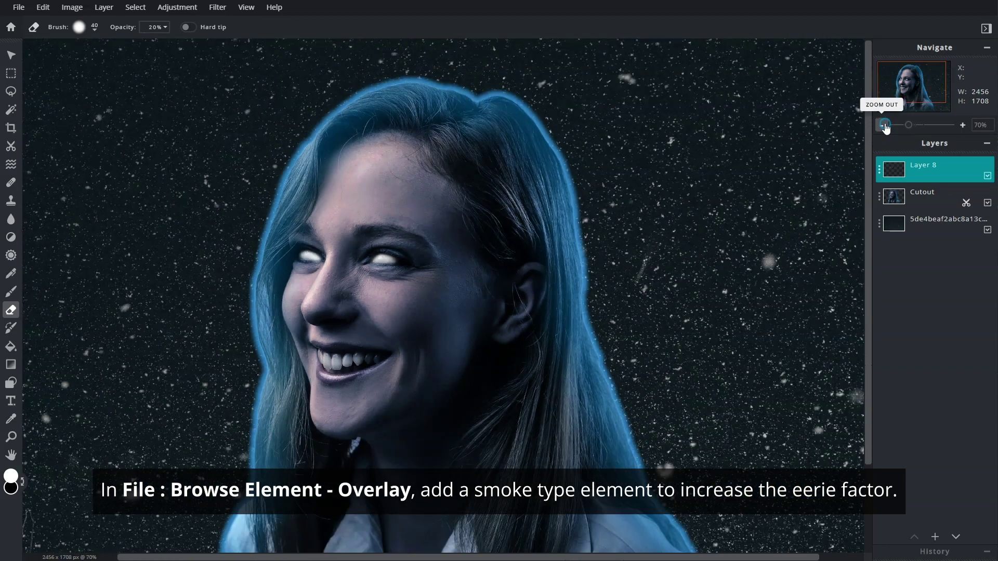
pyautogui.click(882, 125)
pyautogui.press('b')
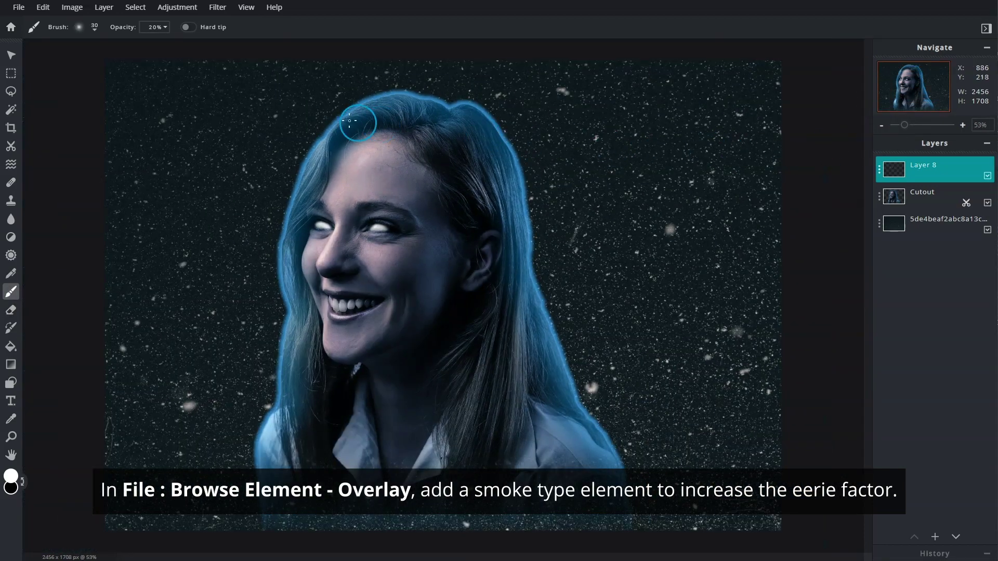
pyautogui.click(19, 8)
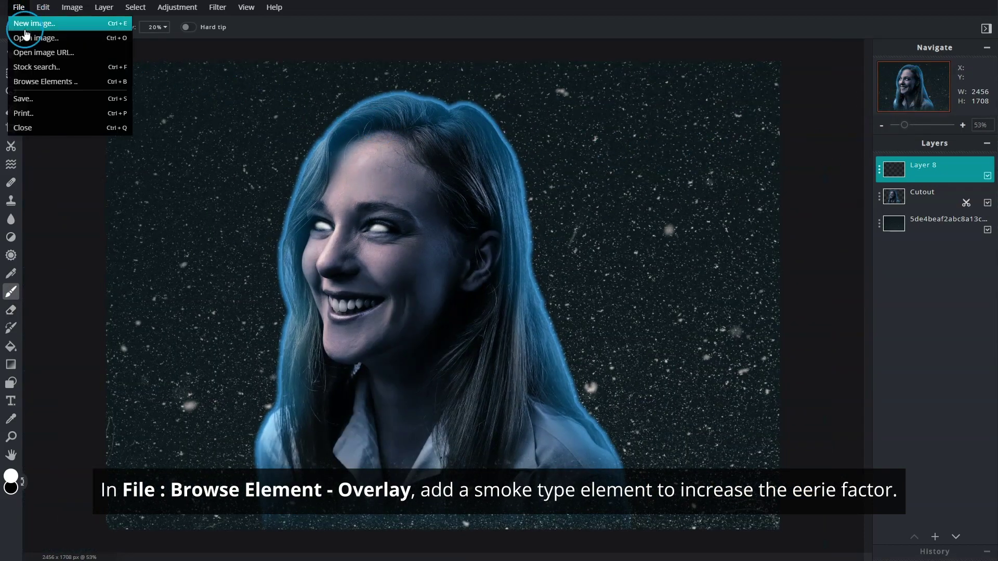
# Add a smoke wisp element from the Overlay 'Evil Entity' set as a new layer.
pyautogui.click(48, 85)
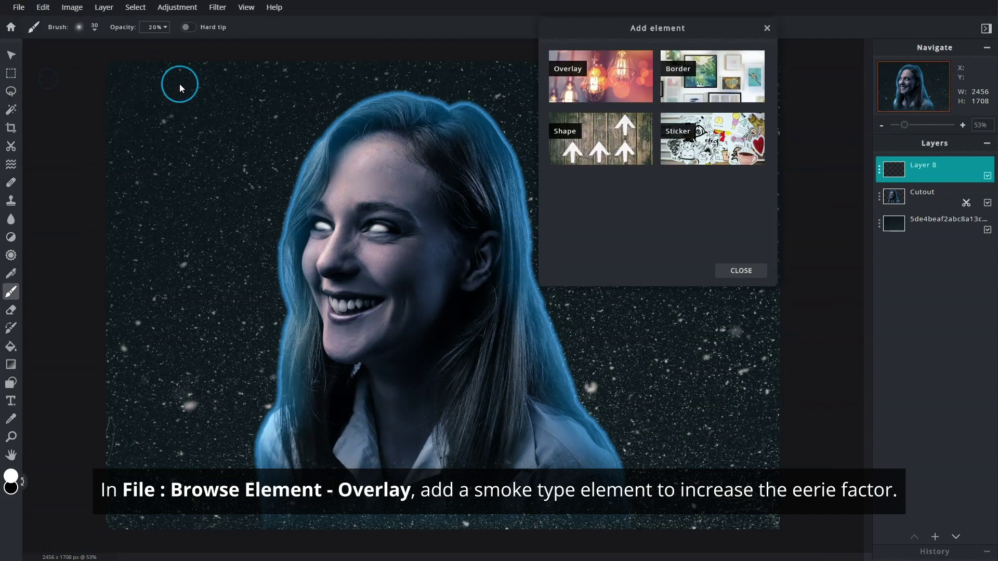
pyautogui.click(584, 83)
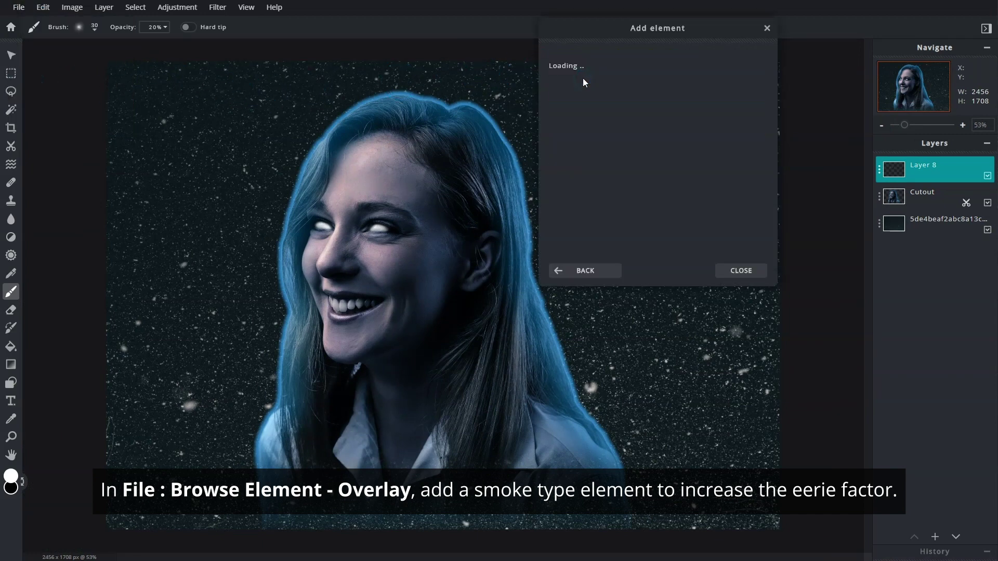
pyautogui.scroll(-3, 586, 92)
pyautogui.scroll(-5, 586, 92)
pyautogui.click(646, 90)
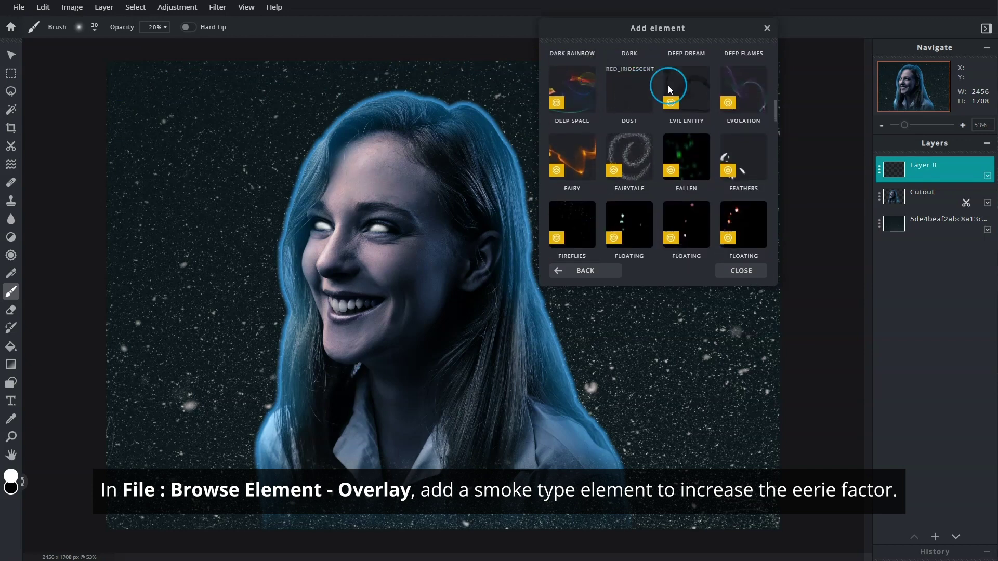
pyautogui.click(683, 92)
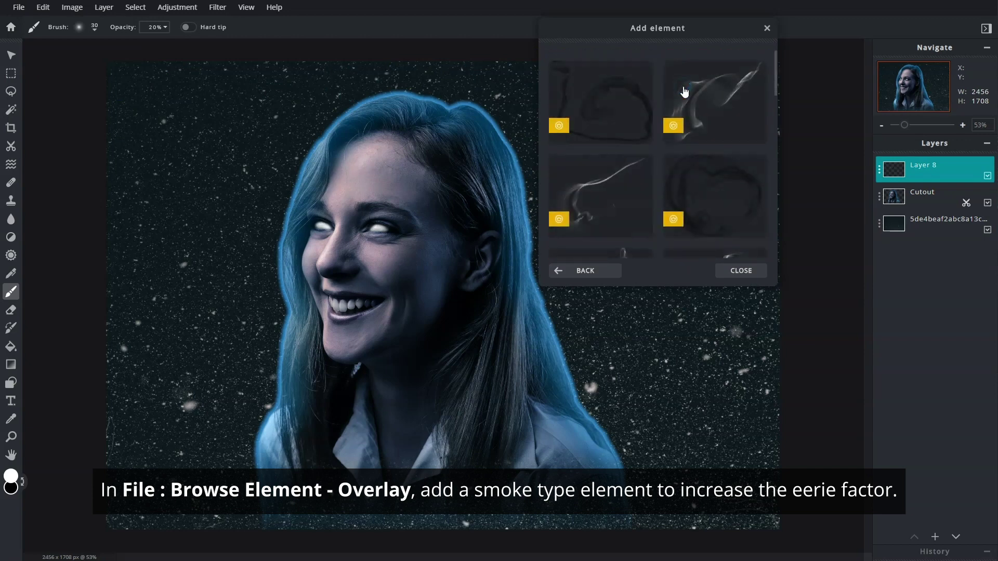
pyautogui.click(708, 98)
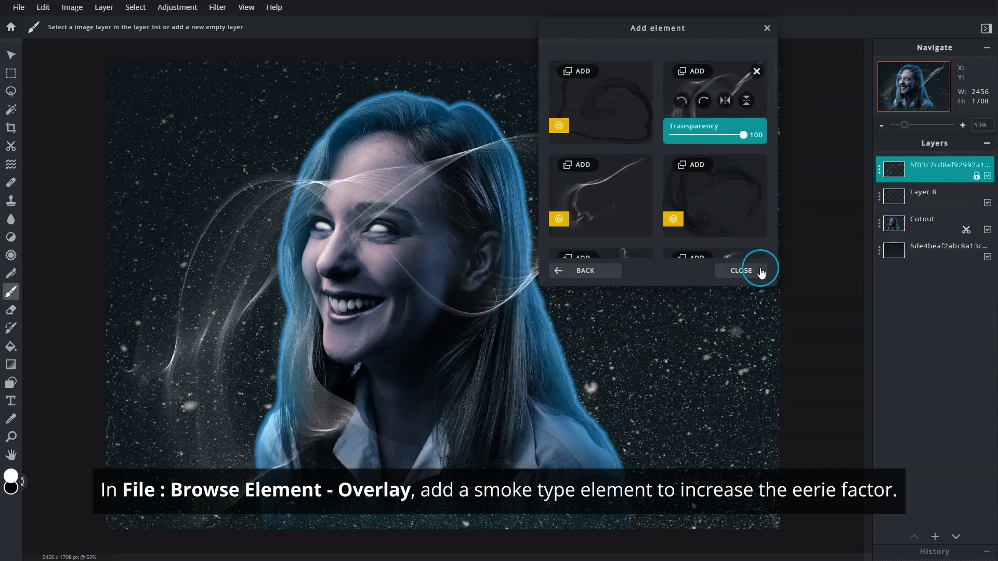
pyautogui.click(759, 270)
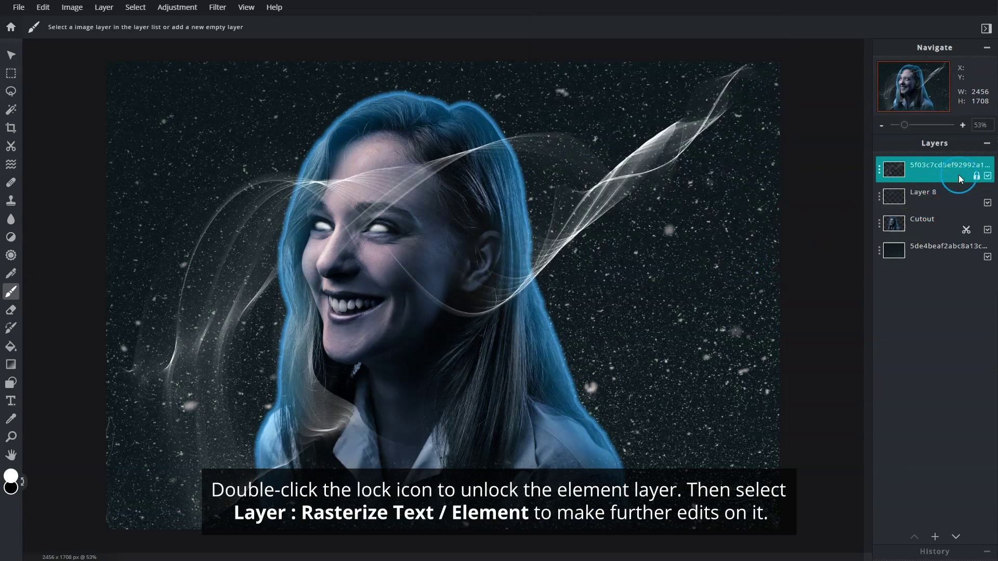
# Unlock the smoke element layer and rasterize it for editing.
pyautogui.doubleClick(976, 175)
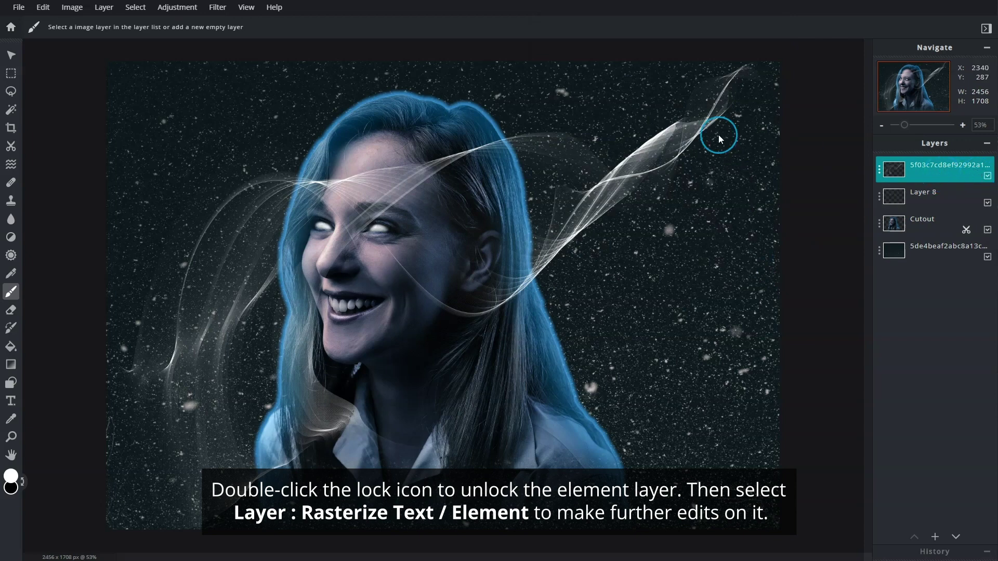
pyautogui.click(103, 8)
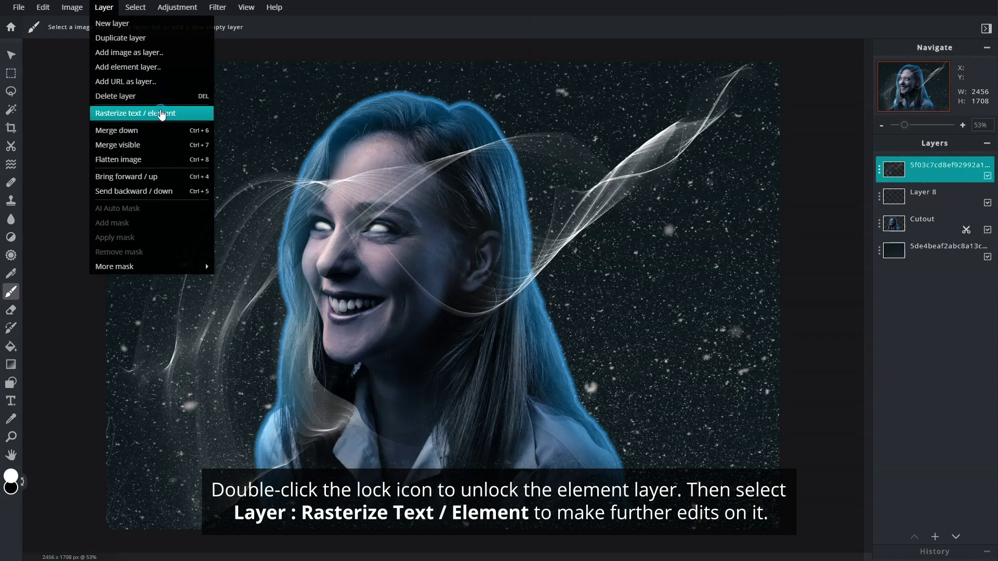
pyautogui.click(161, 111)
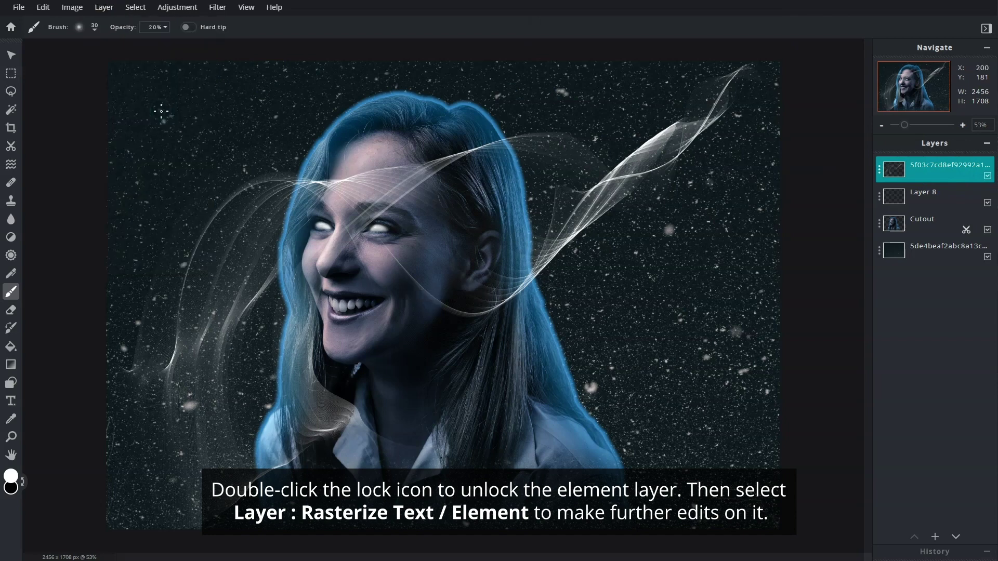
# Shrink the smoke wisps, shift them right beside her shoulder, and tilt them.
pyautogui.click(12, 57)
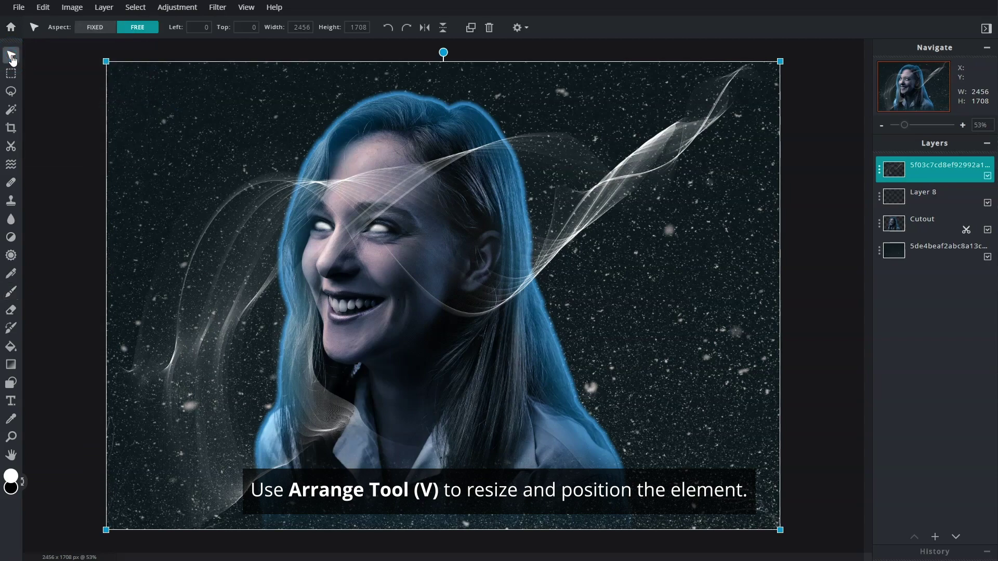
pyautogui.moveTo(106, 61); pyautogui.dragTo(246, 191)
pyautogui.moveTo(422, 316); pyautogui.dragTo(565, 323)
pyautogui.moveTo(639, 200)
pyautogui.mouseDown()
pyautogui.moveTo(642, 283)
pyautogui.moveTo(624, 282)
pyautogui.mouseUp()
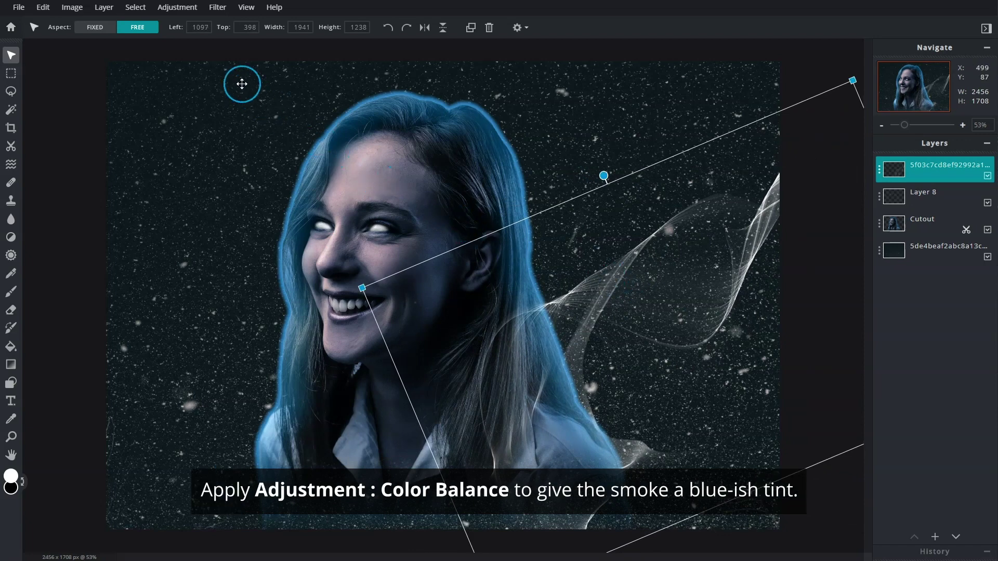
# Tint the smoke blue with Color balance midtones Red -56 and Blue 74.
pyautogui.click(178, 8)
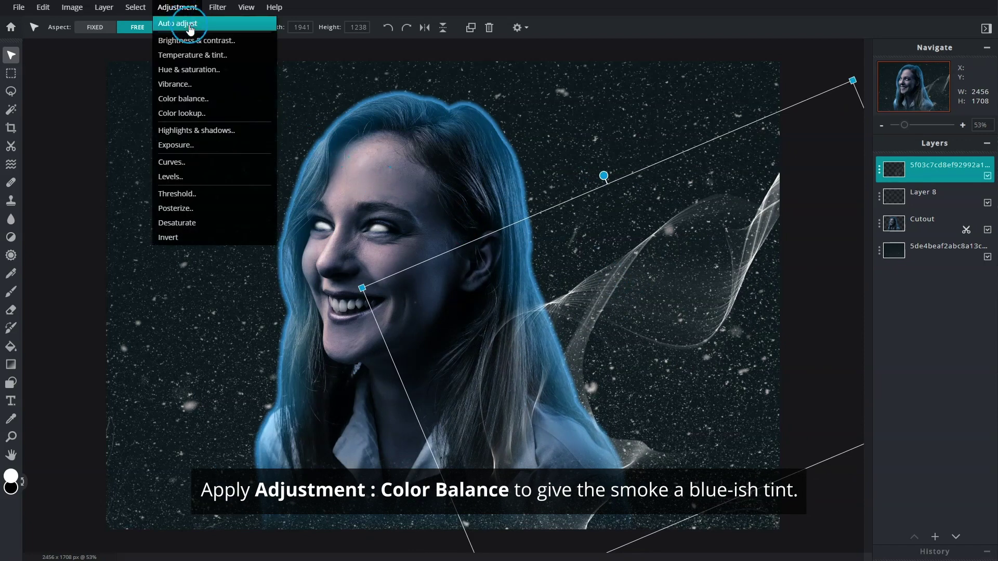
pyautogui.click(212, 99)
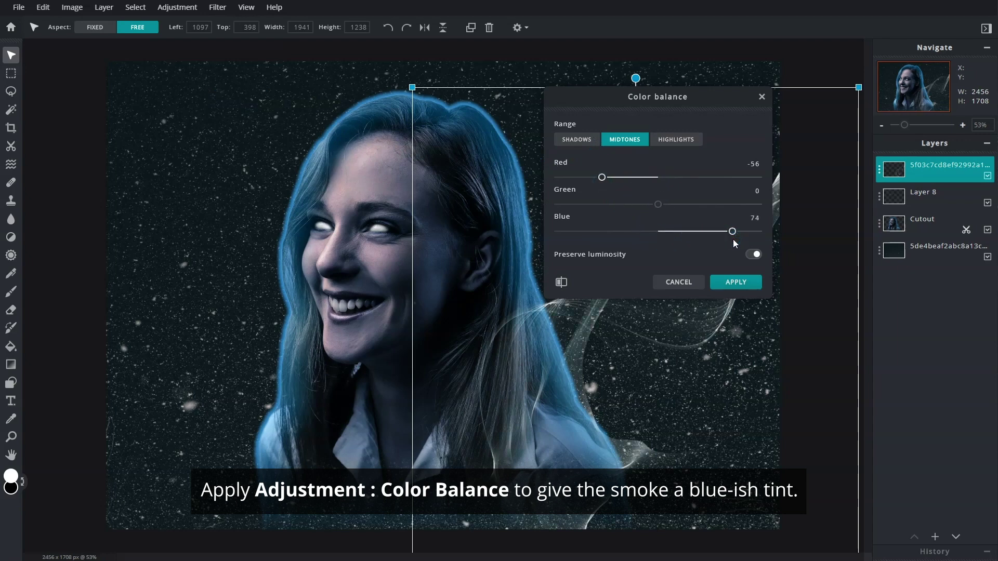
pyautogui.click(752, 283)
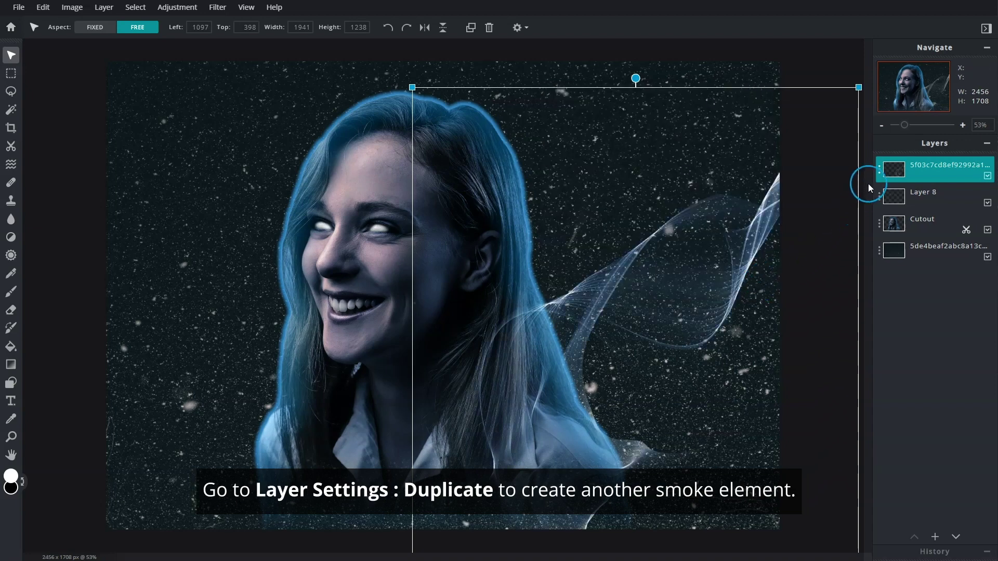
# Duplicate the smoke layer, then rotate, shrink and place the copy across her lower shoulders.
pyautogui.click(879, 171)
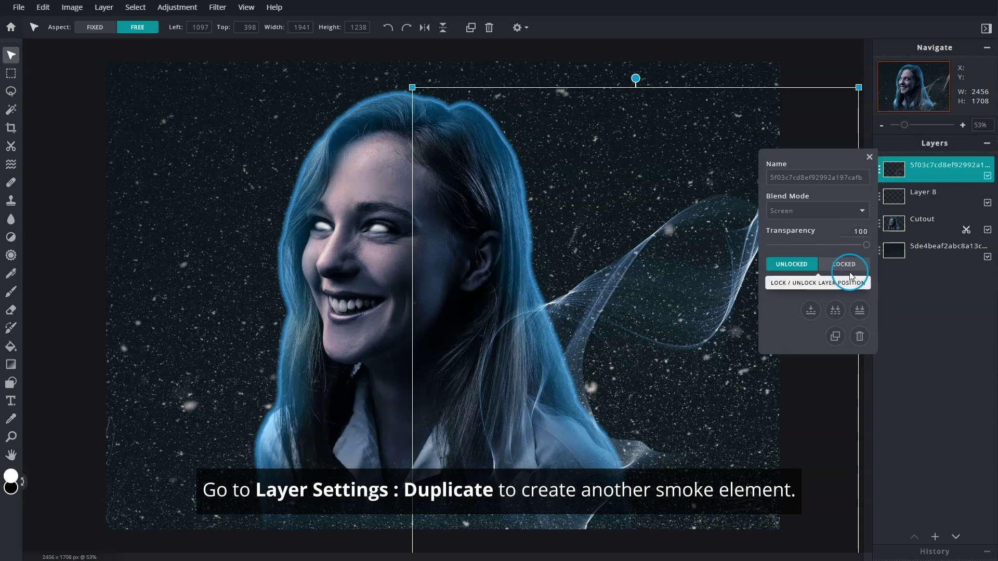
pyautogui.click(834, 336)
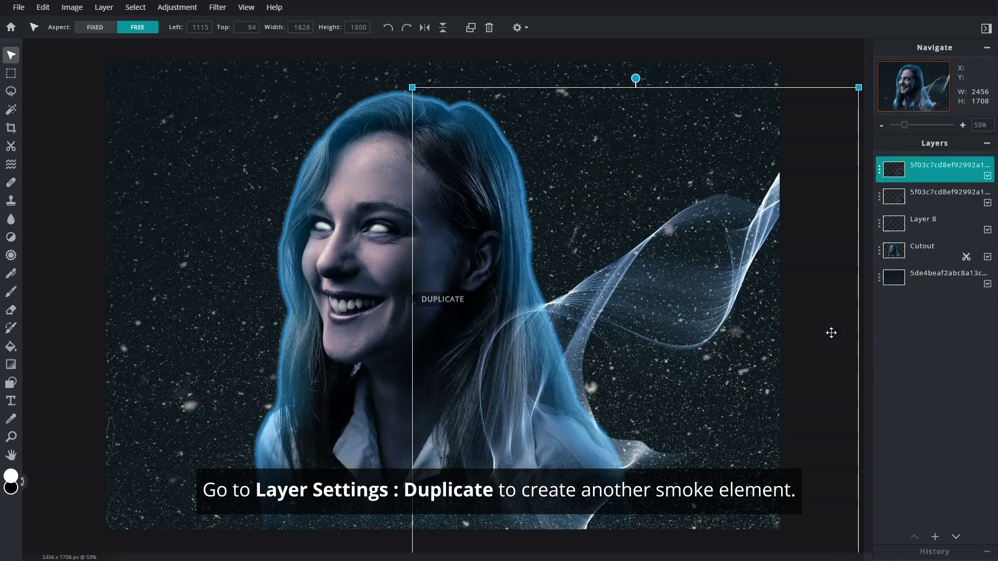
pyautogui.moveTo(742, 329); pyautogui.dragTo(508, 390)
pyautogui.moveTo(406, 137)
pyautogui.mouseDown()
pyautogui.moveTo(290, 134)
pyautogui.moveTo(430, 180)
pyautogui.mouseUp()
pyautogui.moveTo(244, 367)
pyautogui.mouseDown()
pyautogui.moveTo(305, 463)
pyautogui.moveTo(274, 514)
pyautogui.mouseUp()
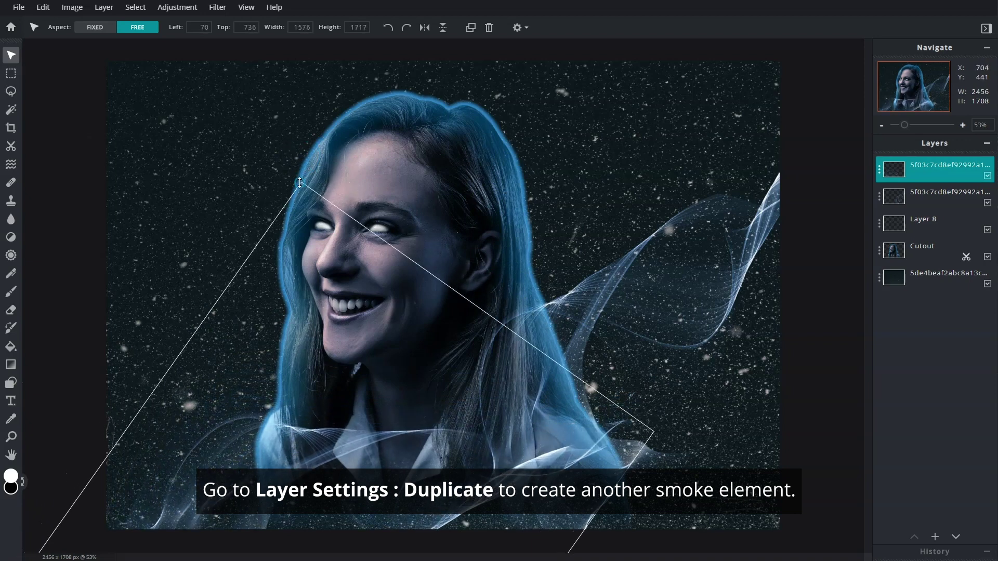
pyautogui.moveTo(459, 327); pyautogui.dragTo(441, 314)
pyautogui.moveTo(245, 221)
pyautogui.mouseDown()
pyautogui.moveTo(225, 180)
pyautogui.moveTo(234, 222)
pyautogui.mouseUp()
pyautogui.moveTo(319, 423); pyautogui.dragTo(331, 431)
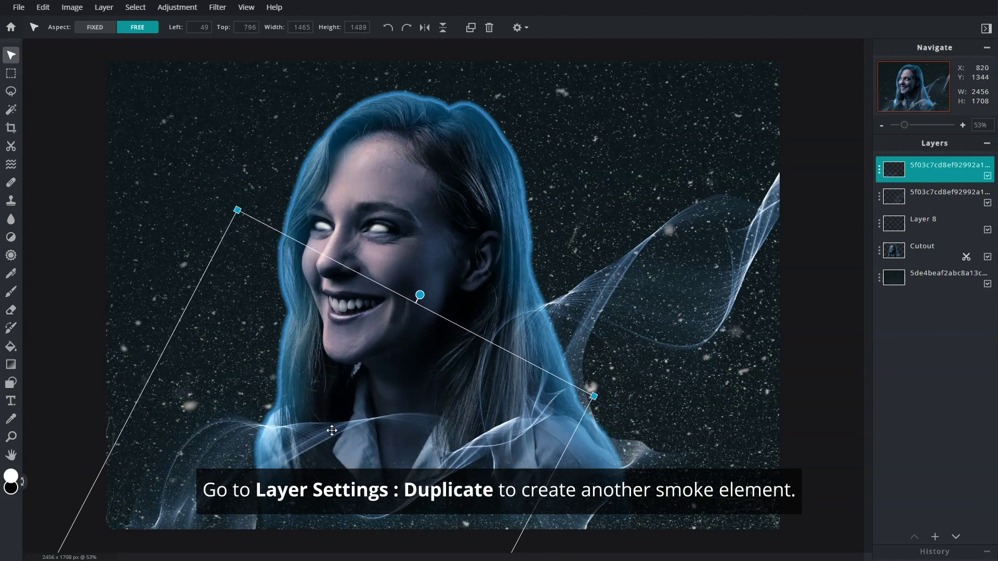
# Flatten the image into one Background layer and duplicate it.
pyautogui.click(879, 176)
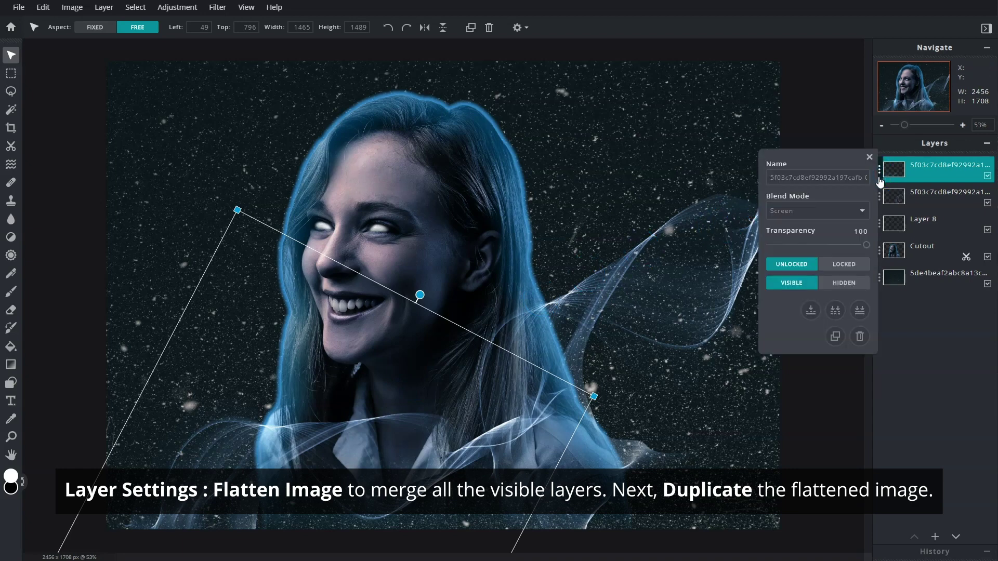
pyautogui.click(858, 315)
pyautogui.click(881, 171)
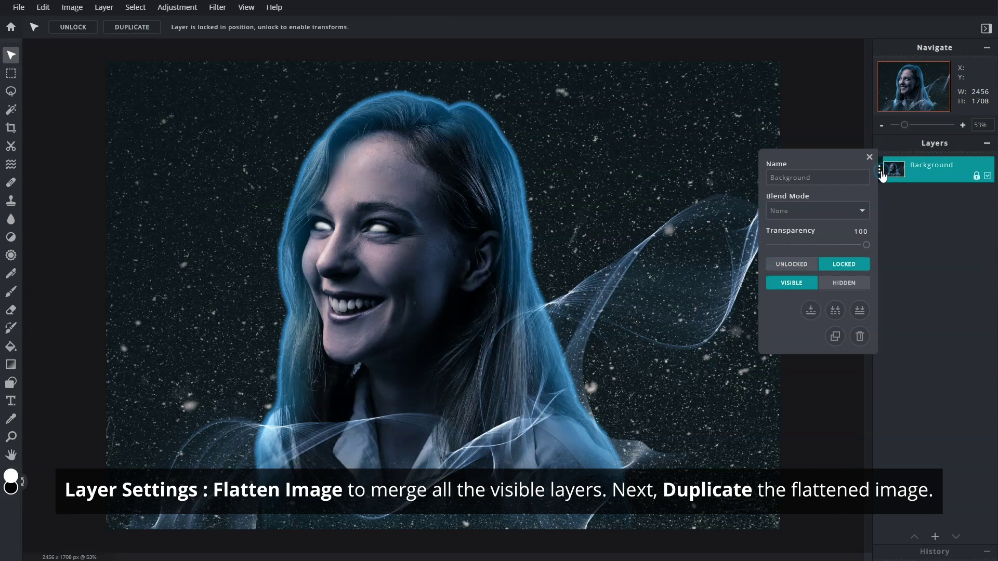
pyautogui.click(835, 336)
pyautogui.click(835, 337)
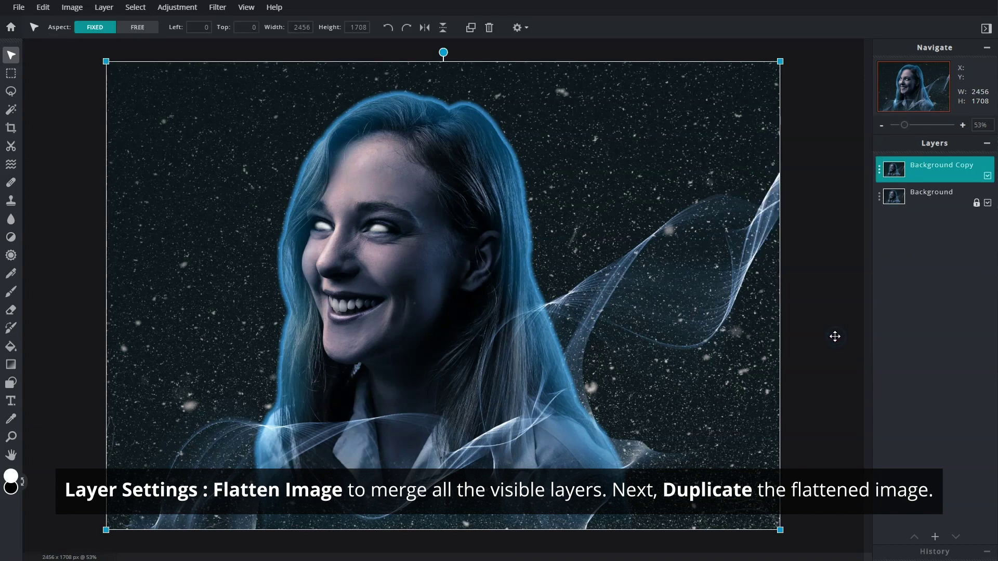
# Apply the INSTAGE 'CARL' effect preset to the duplicated layer.
pyautogui.click(217, 14)
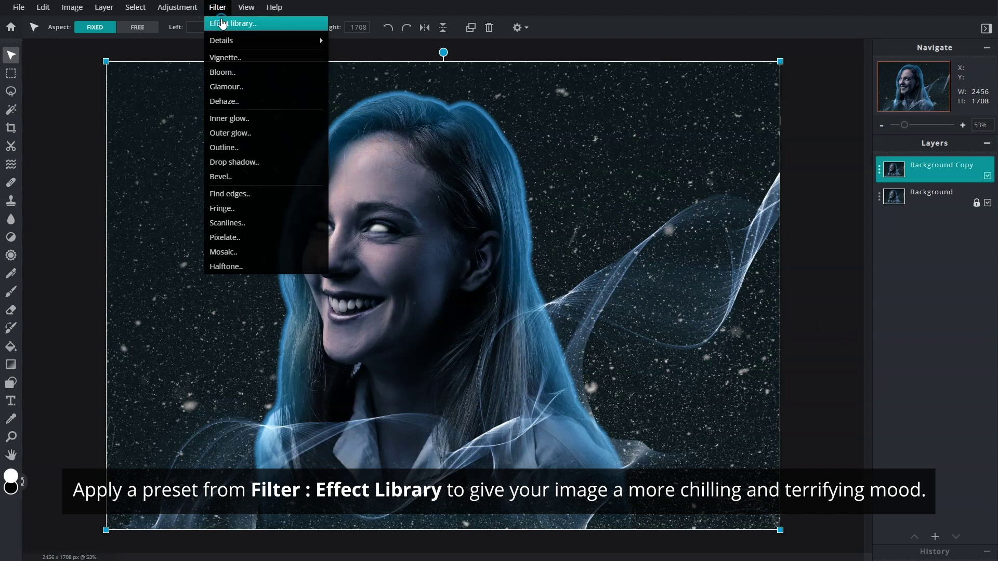
pyautogui.click(223, 23)
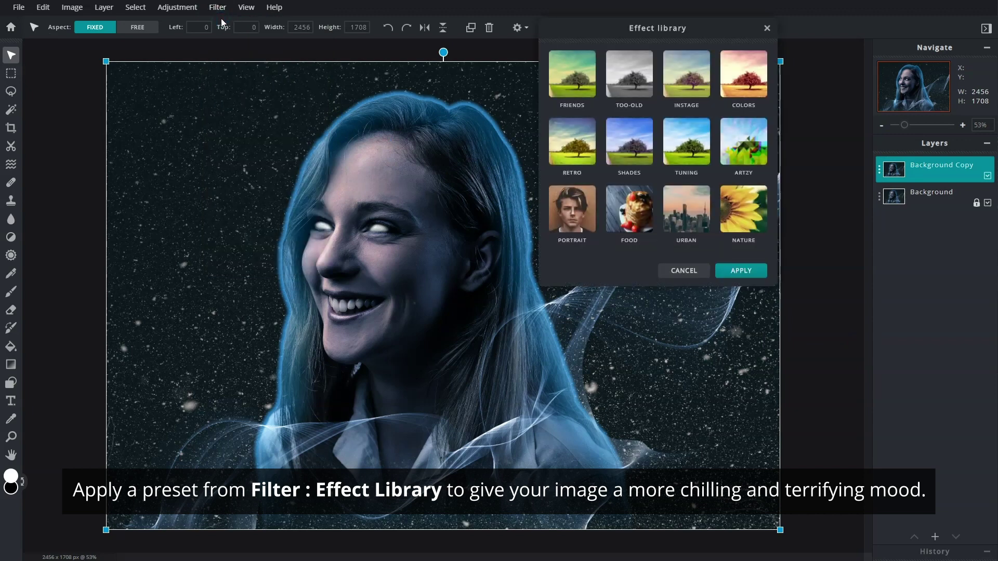
pyautogui.click(681, 95)
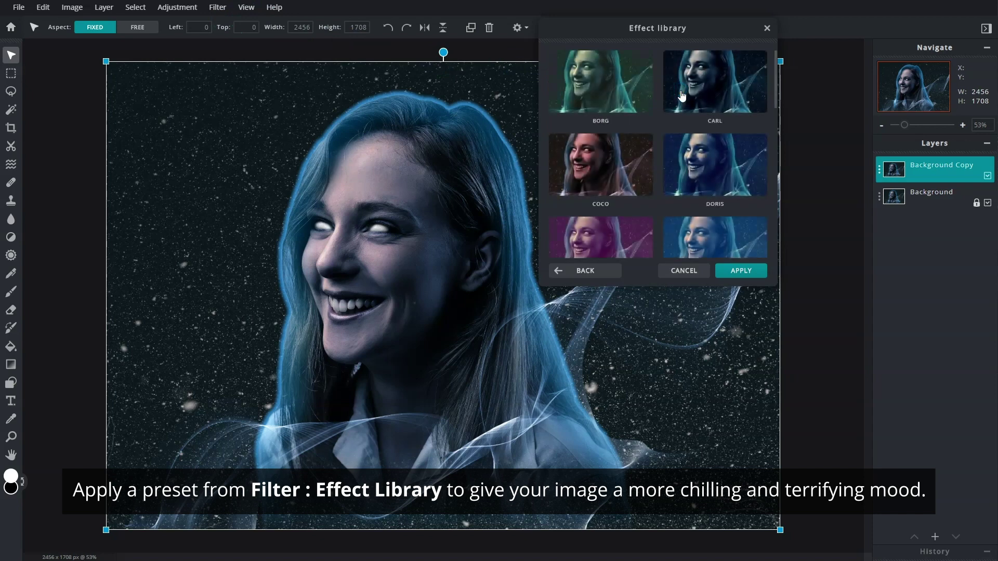
pyautogui.click(709, 96)
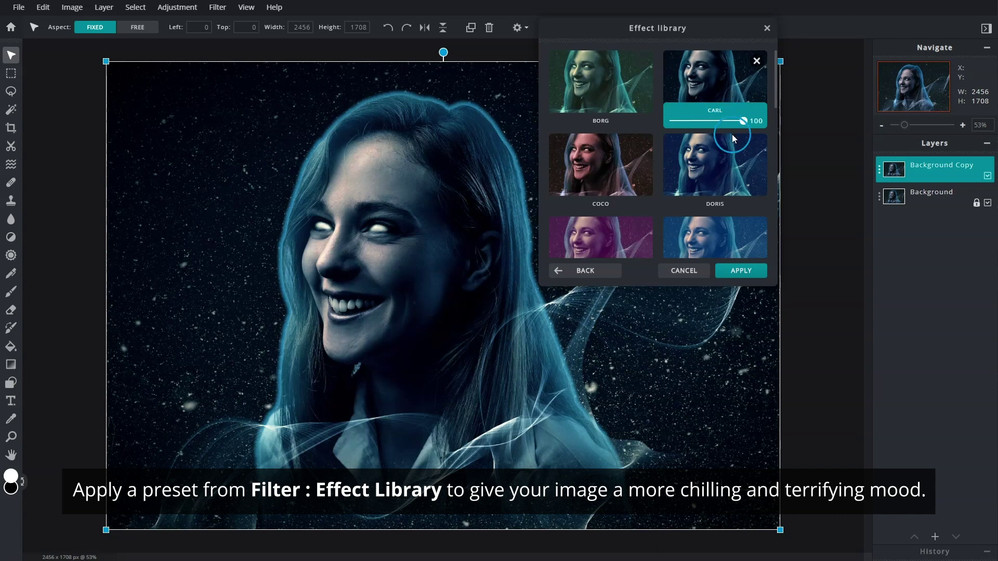
pyautogui.click(763, 273)
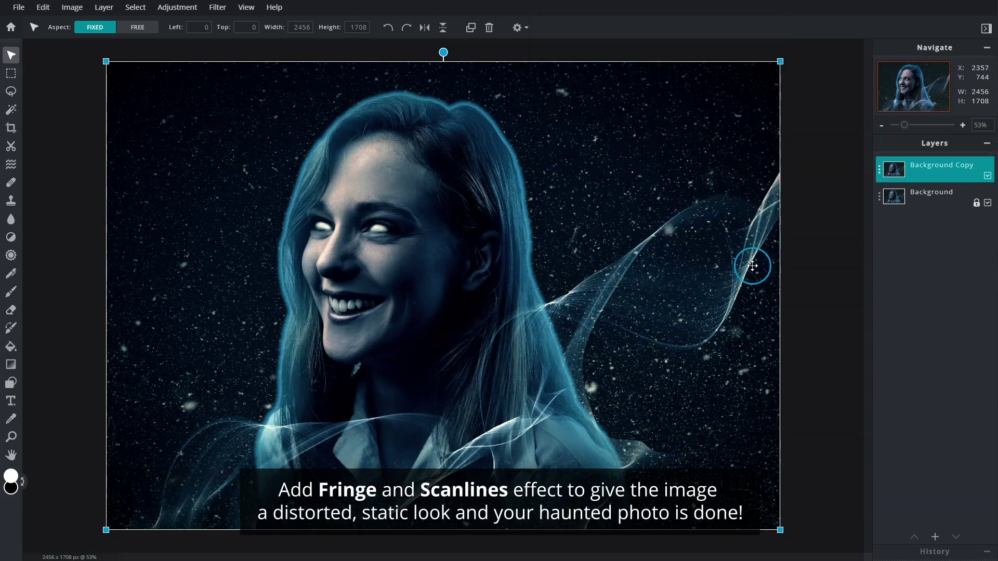
# Apply a Fringe filter at amount 7 for red-green chromatic edges.
pyautogui.click(217, 8)
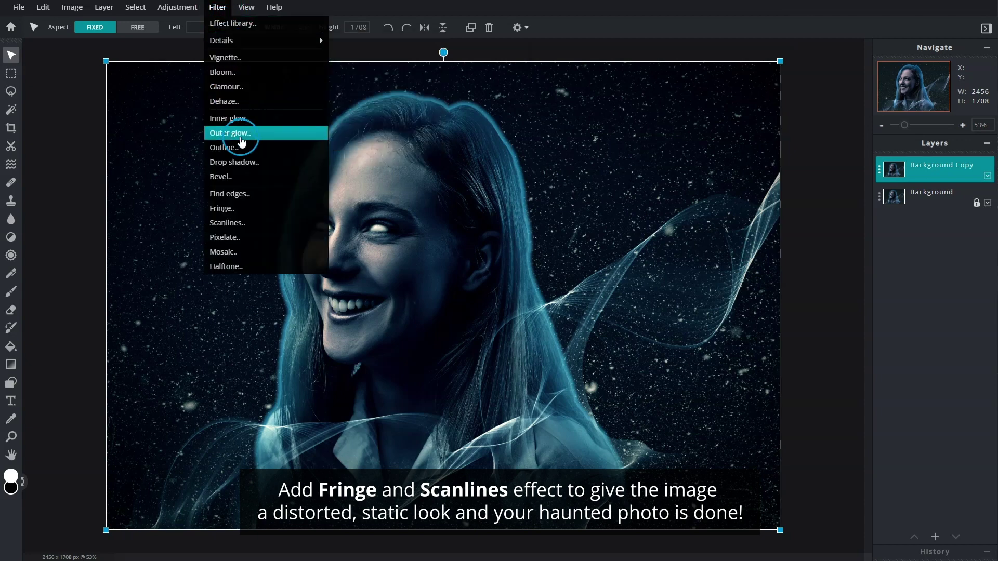
pyautogui.click(252, 209)
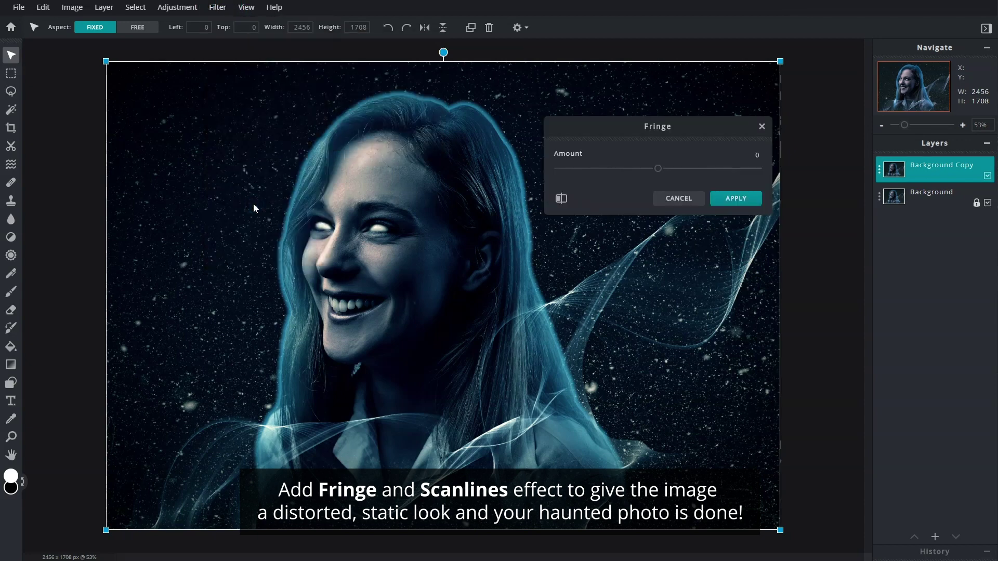
pyautogui.moveTo(660, 173); pyautogui.dragTo(666, 175)
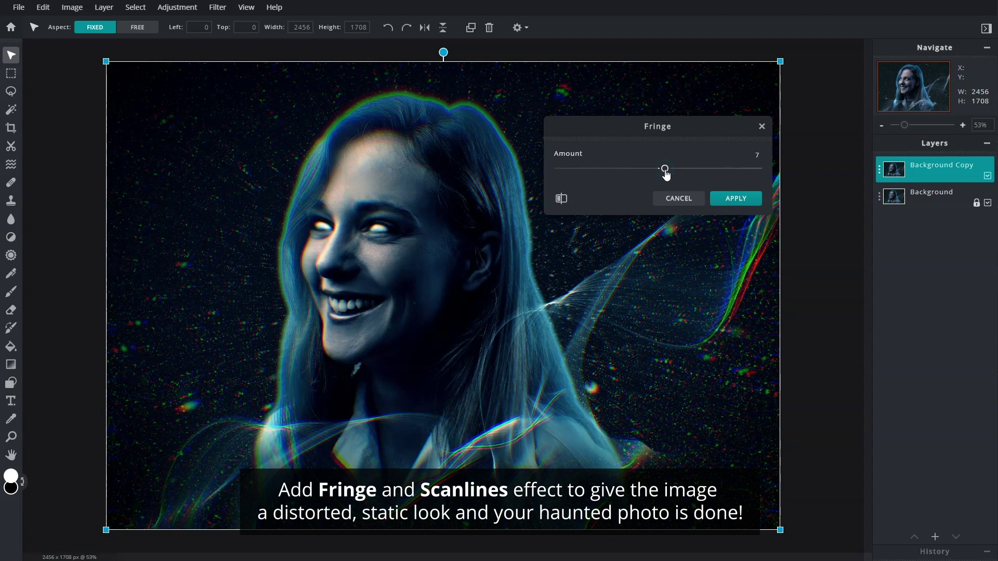
pyautogui.click(742, 207)
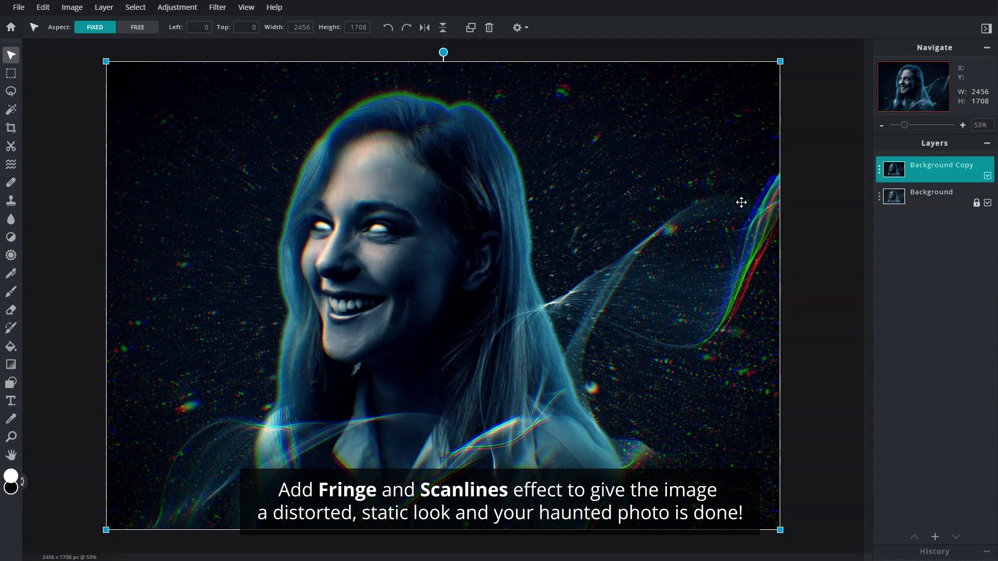
pyautogui.click(217, 7)
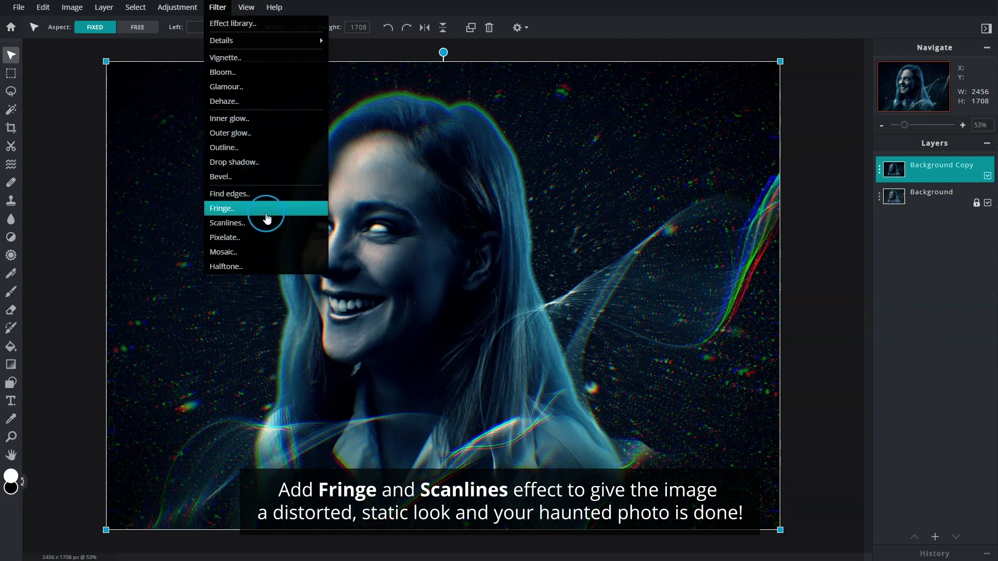
# Apply Scanlines with size 3 and amount about 23 across the whole image.
pyautogui.click(266, 223)
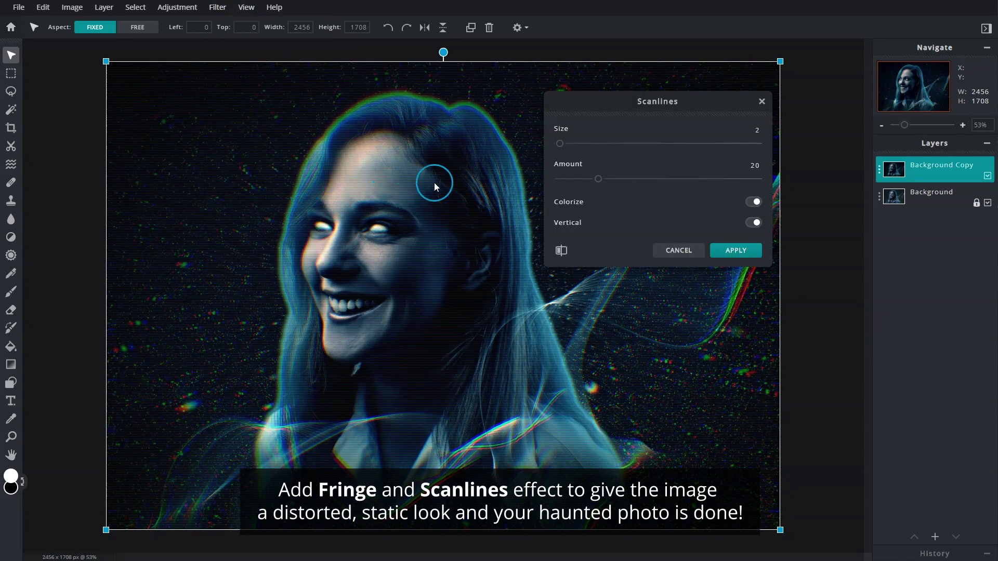
pyautogui.moveTo(560, 146); pyautogui.dragTo(562, 147)
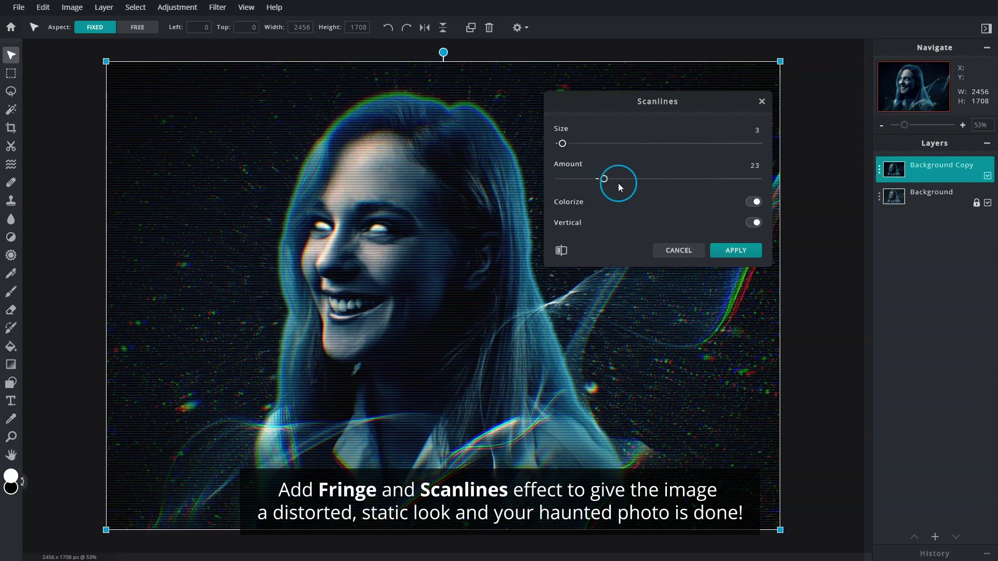
pyautogui.click(751, 258)
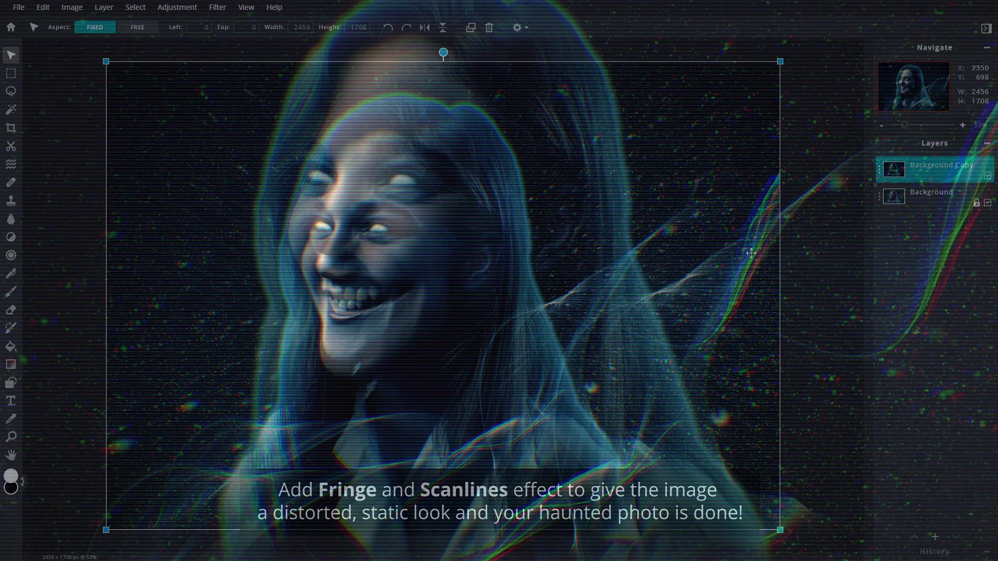